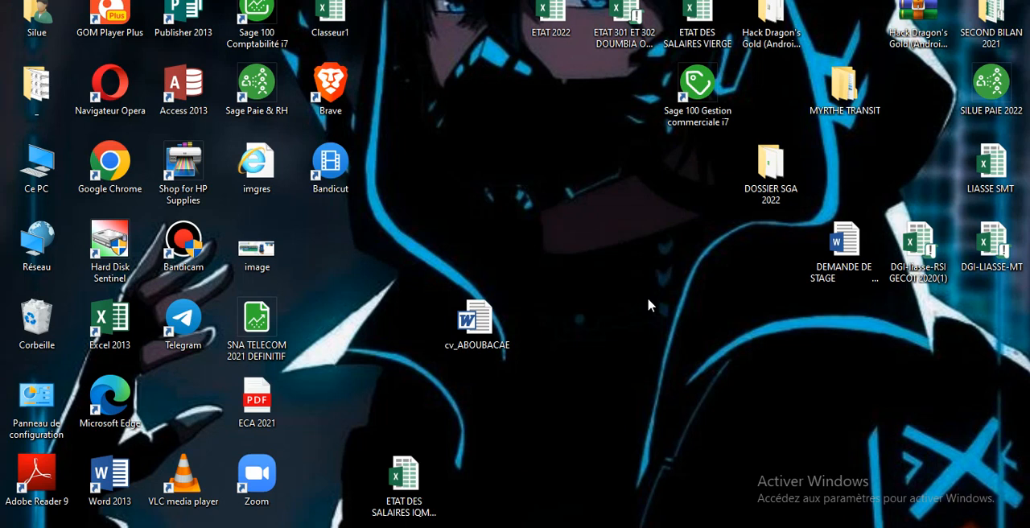
- Open the SGA GESCOM 2022 commercial file from the DOSSIER SGA 2022 folder and log in as <Administrateur> without a password
double_click(764, 173)
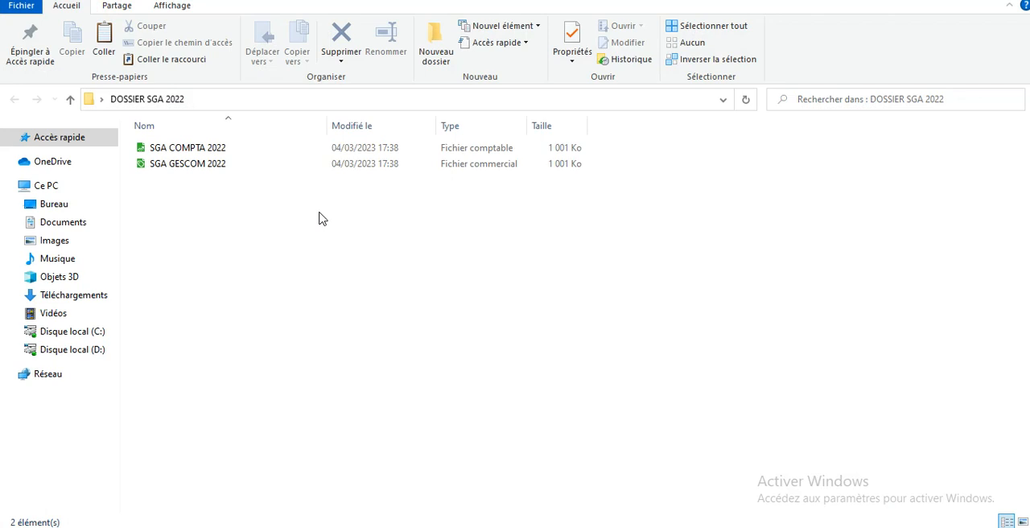
double_click(278, 168)
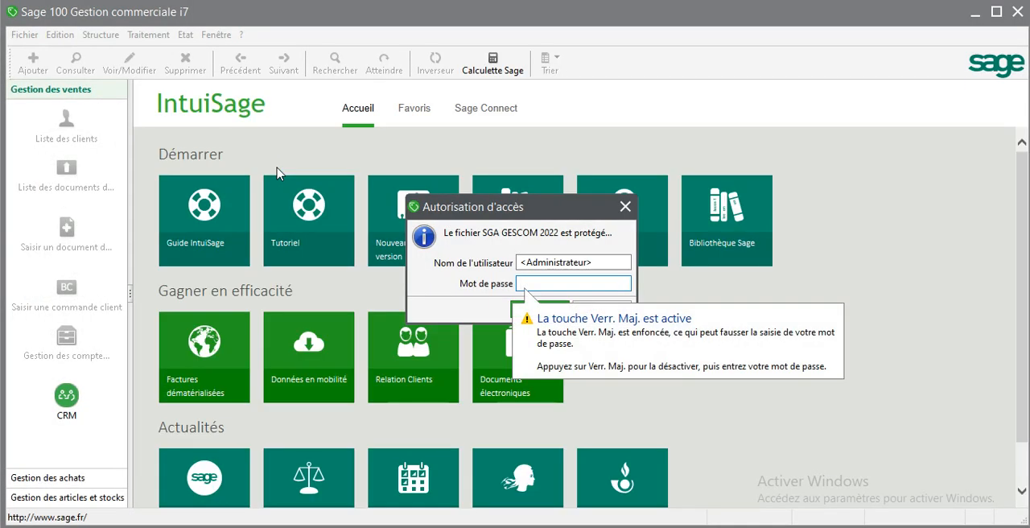
key("Return")
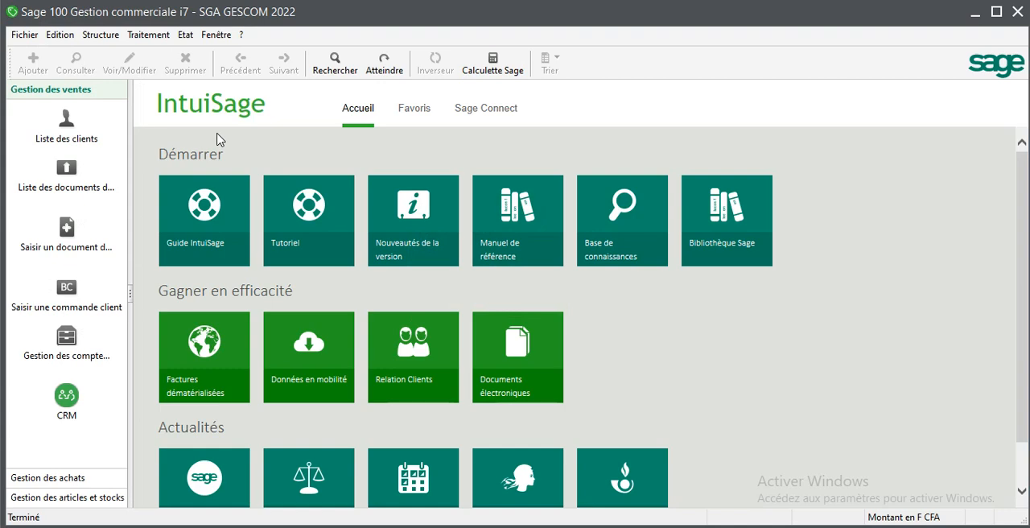
- Open the chart of accounts (Plan comptable) from the accounting structure elements
left_click(100, 37)
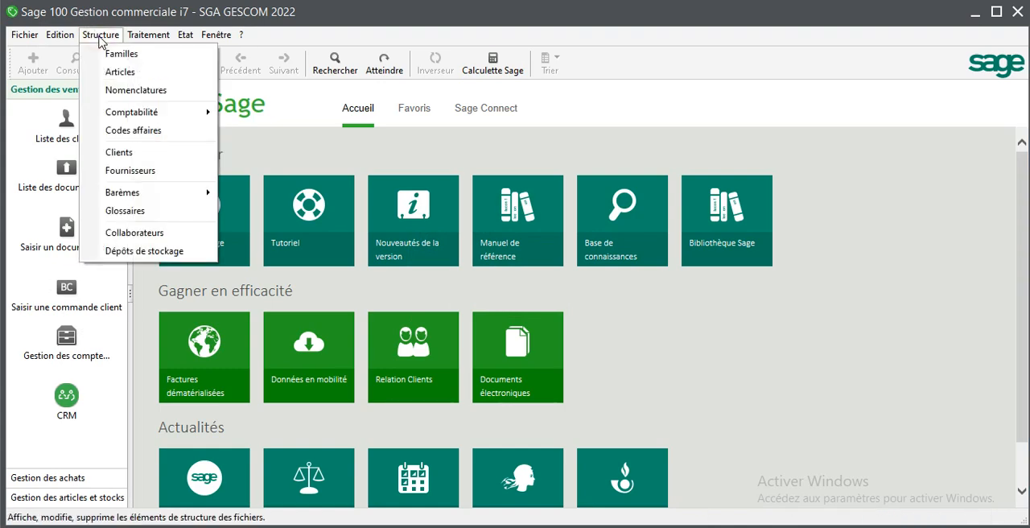
mouse_move(161, 34)
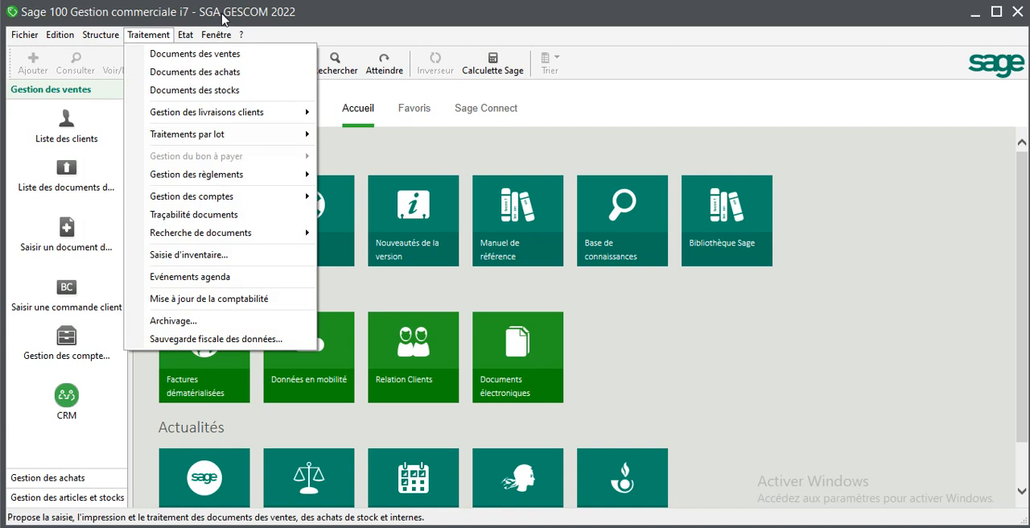
mouse_move(121, 35)
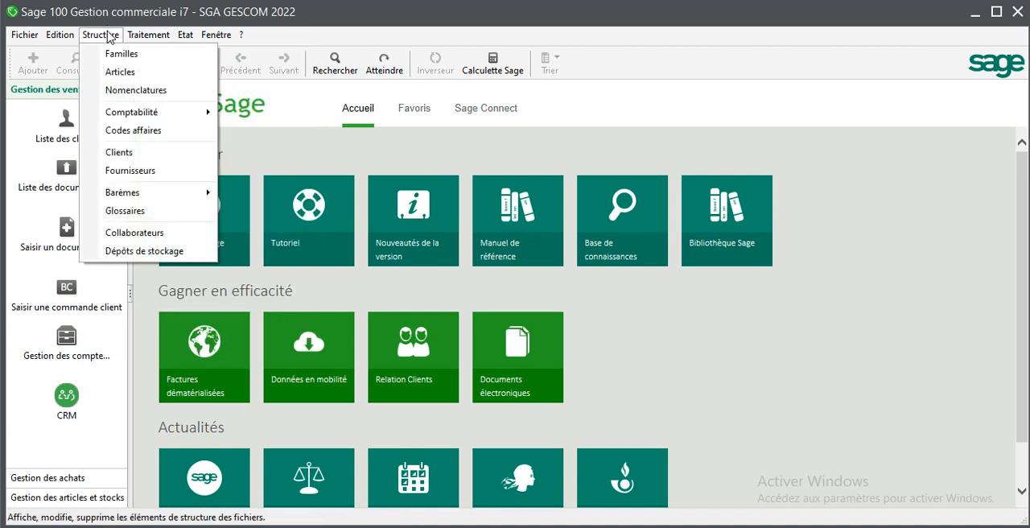
mouse_move(144, 114)
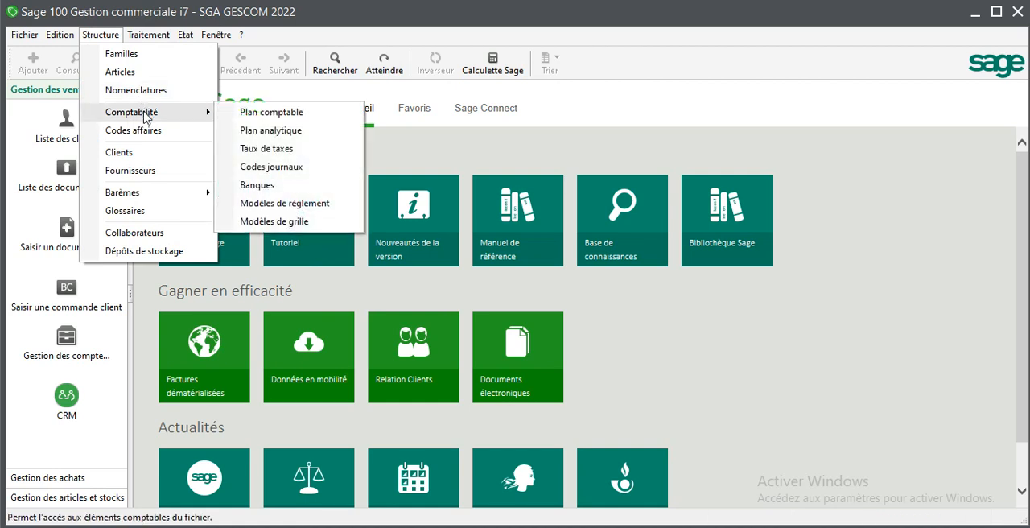
left_click(273, 115)
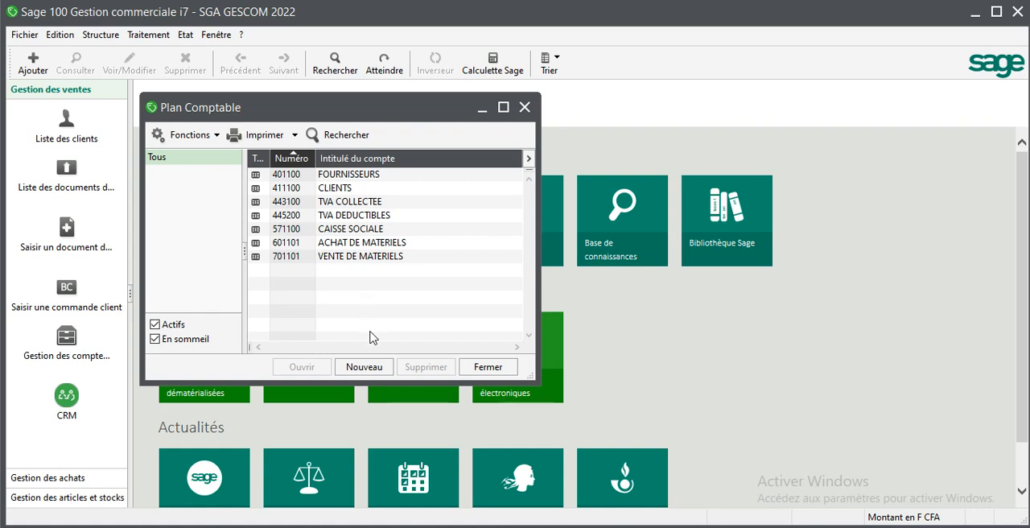
- Create general account 604300 titled PRODUITS D'ENTRETIEN, choosing to validate it and continue with another new account
left_click(368, 367)
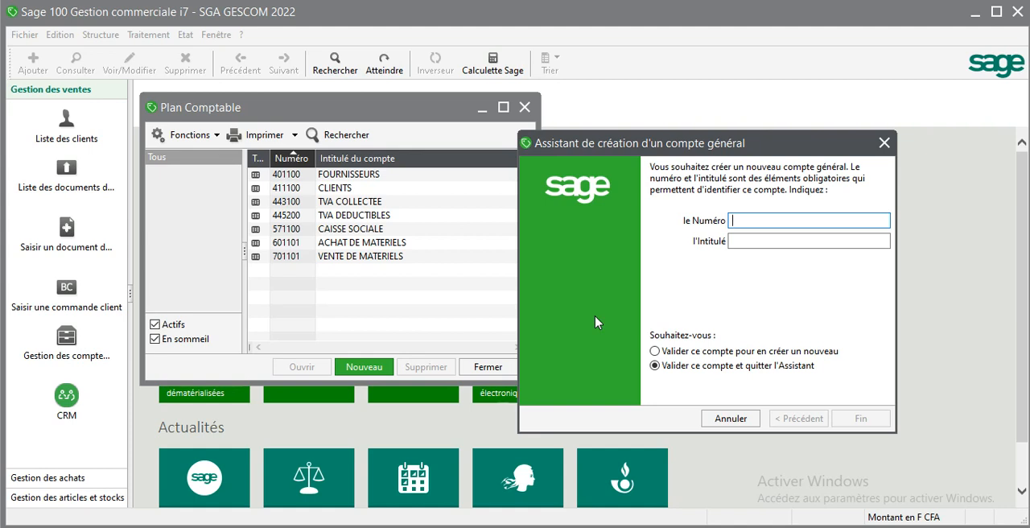
type("604300")
key("Tab")
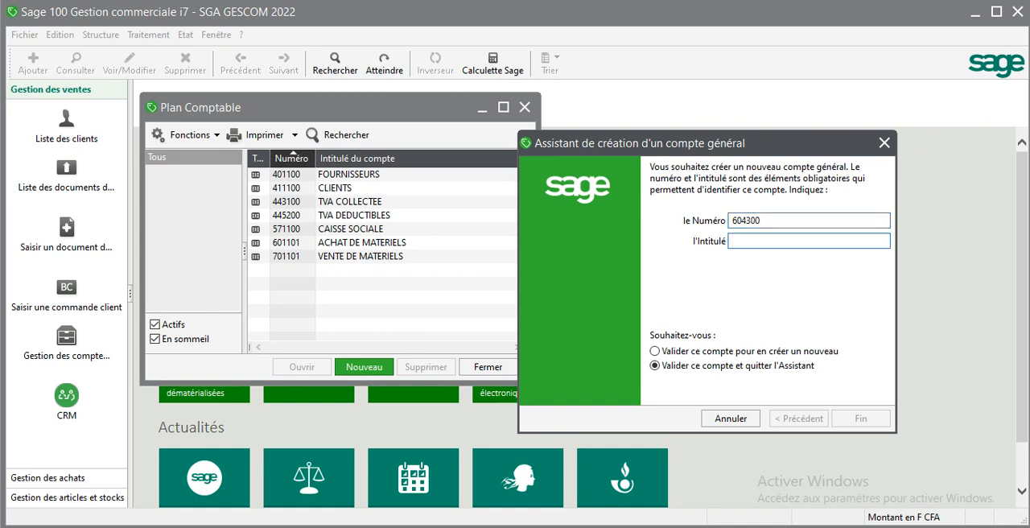
type("PRO")
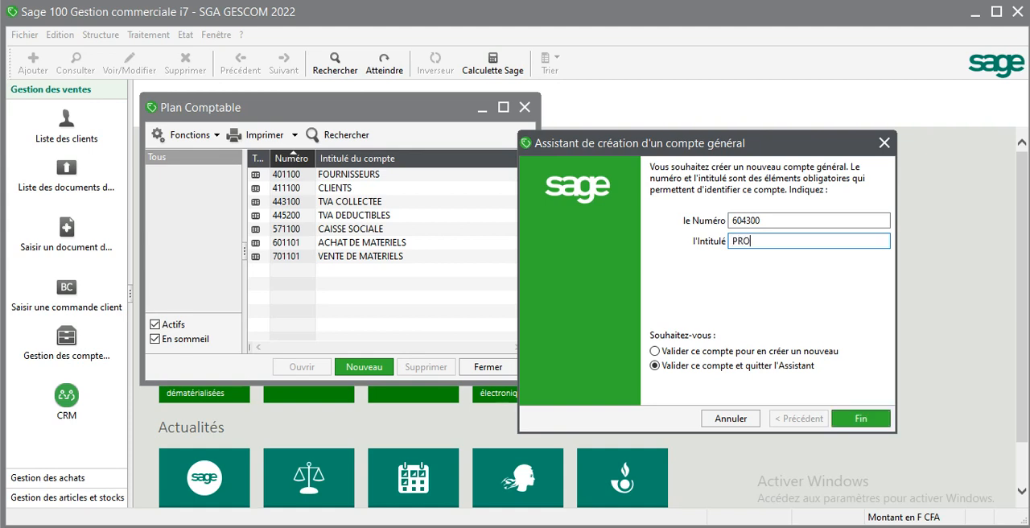
type("DUITS")
type("D'ENTRETIEN")
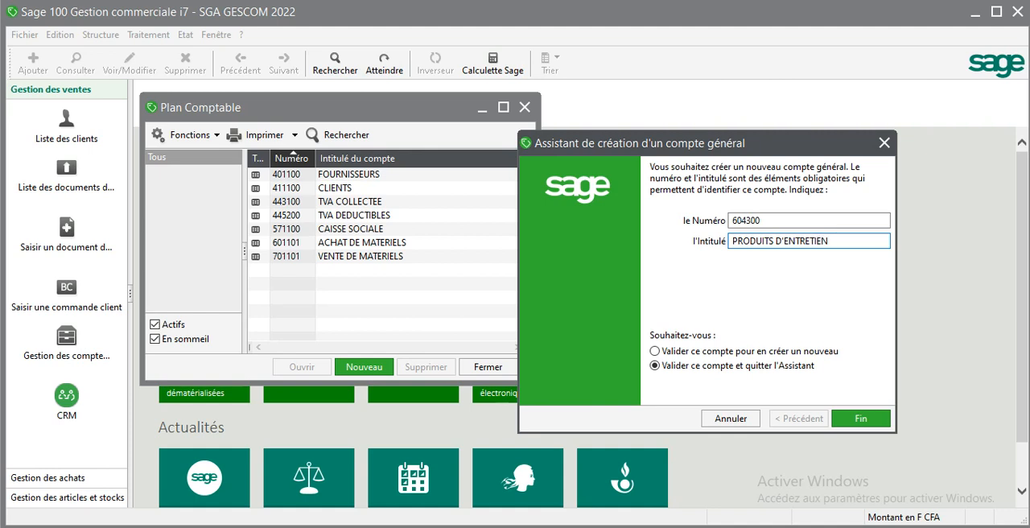
type("S")
key("BackSpace")
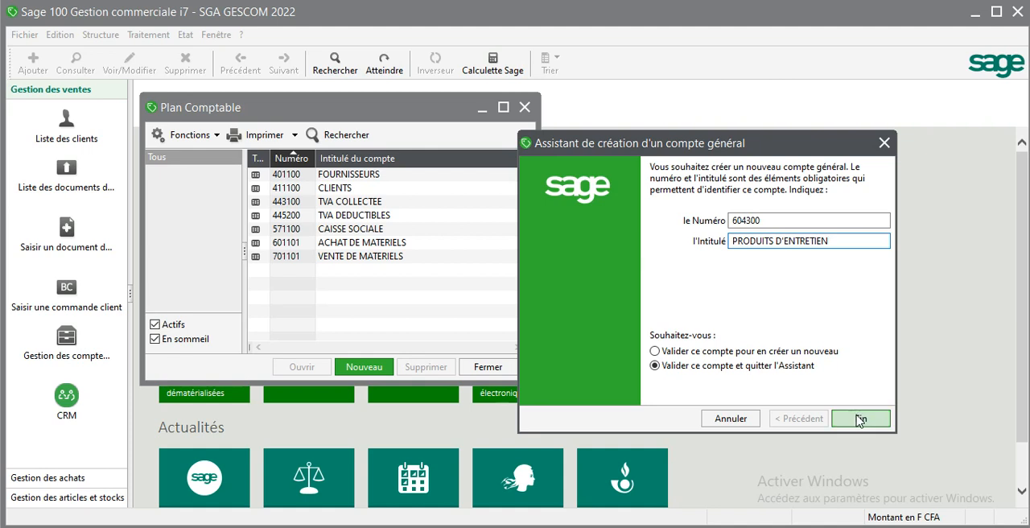
left_click(656, 352)
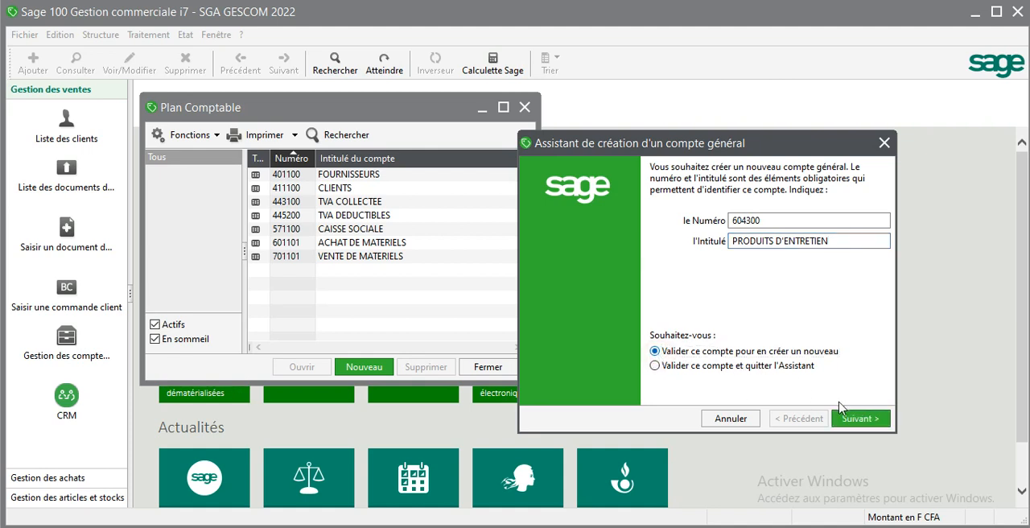
left_click(858, 420)
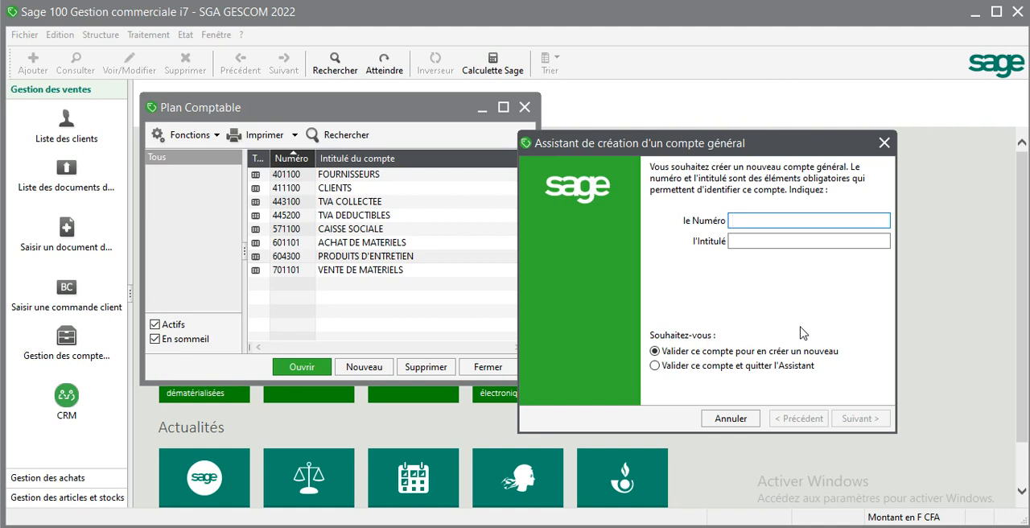
- Create general account 604500 titled FRAIS SUR ACHAT and continue with another new account
type("60")
type("4500")
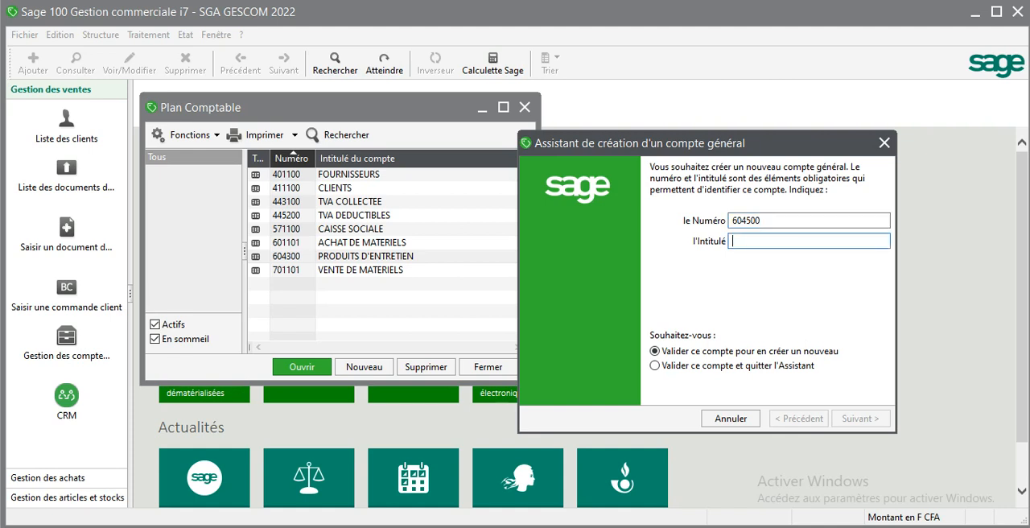
type("FRAIS")
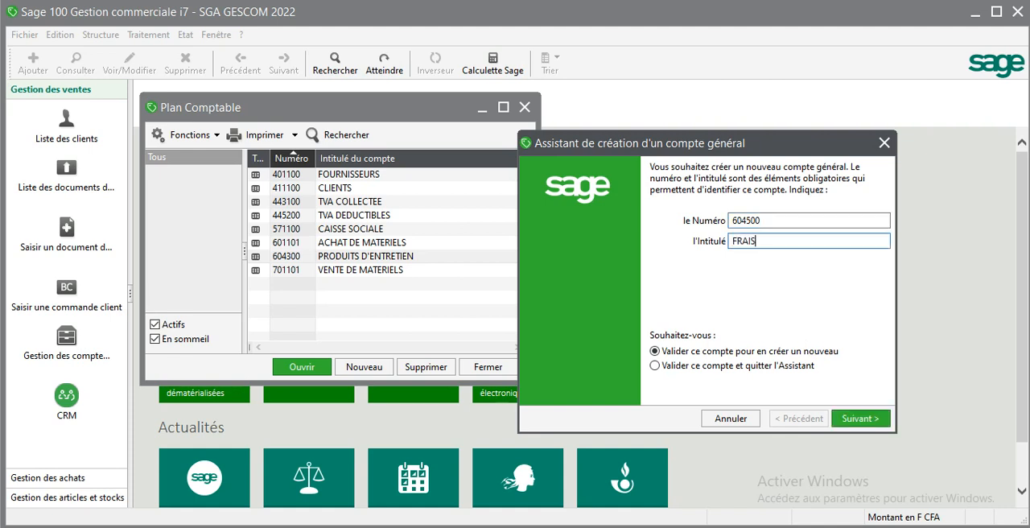
type(" SUR ACHAT")
left_click(858, 419)
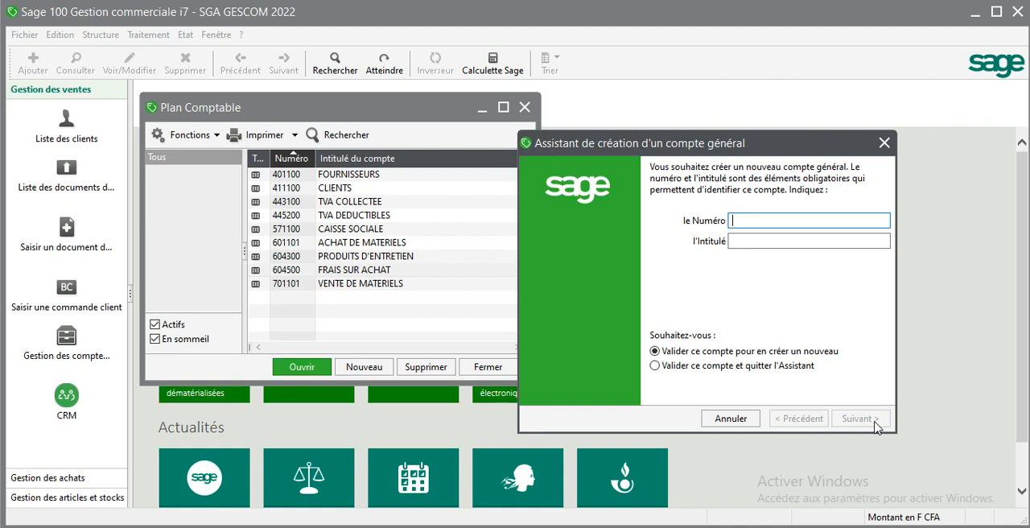
- Create general account 707100 titled FRAIS SUR VENTE, and close the account creation assistant
type("707100")
left_click(733, 240)
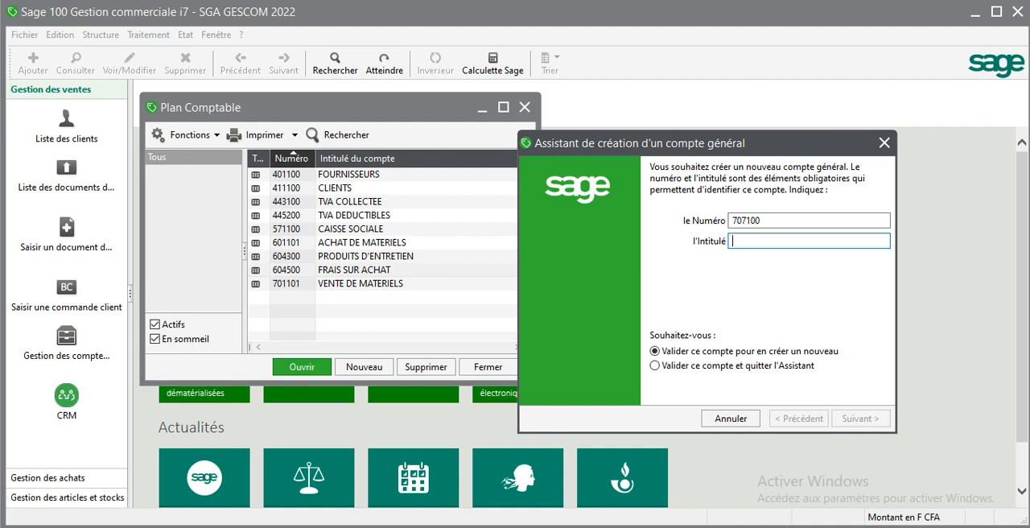
type("FRA")
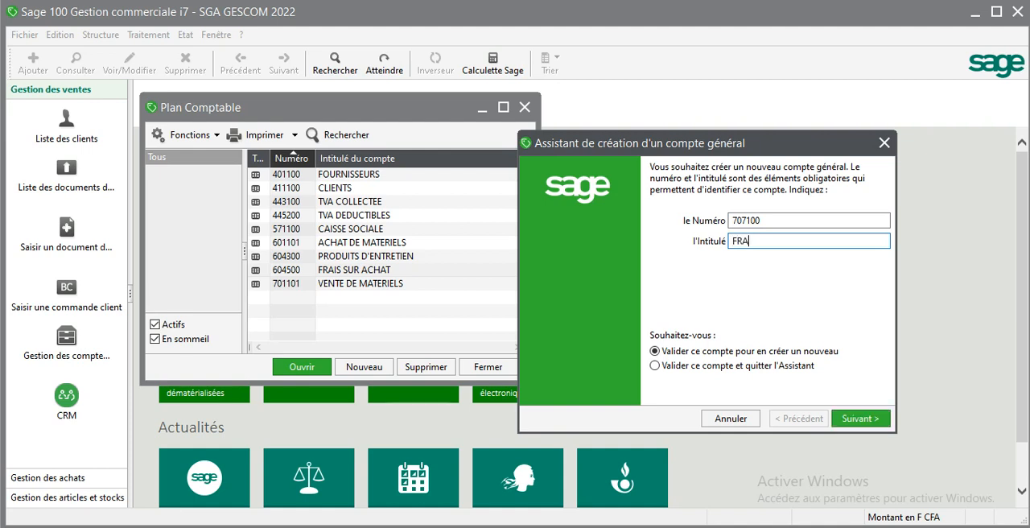
type("IS SUR VENTE")
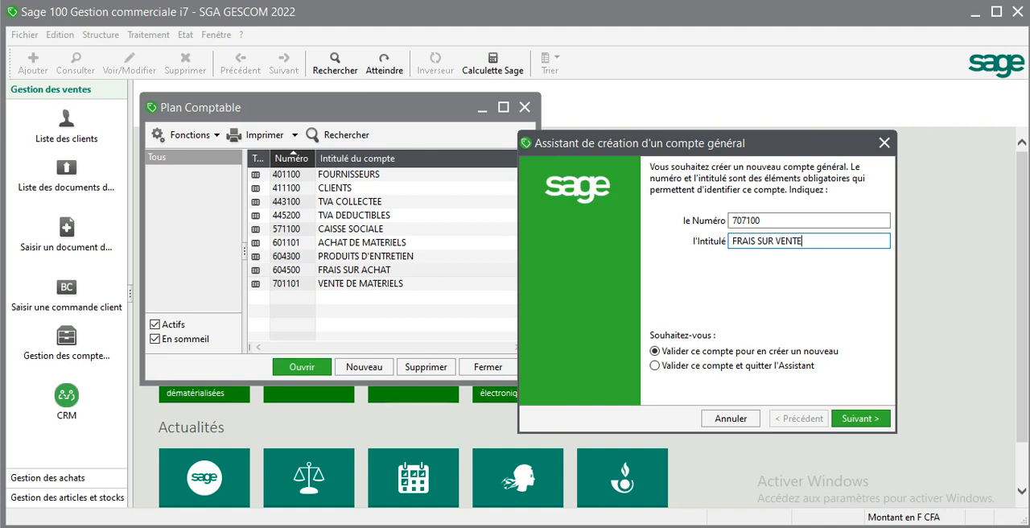
left_click(864, 419)
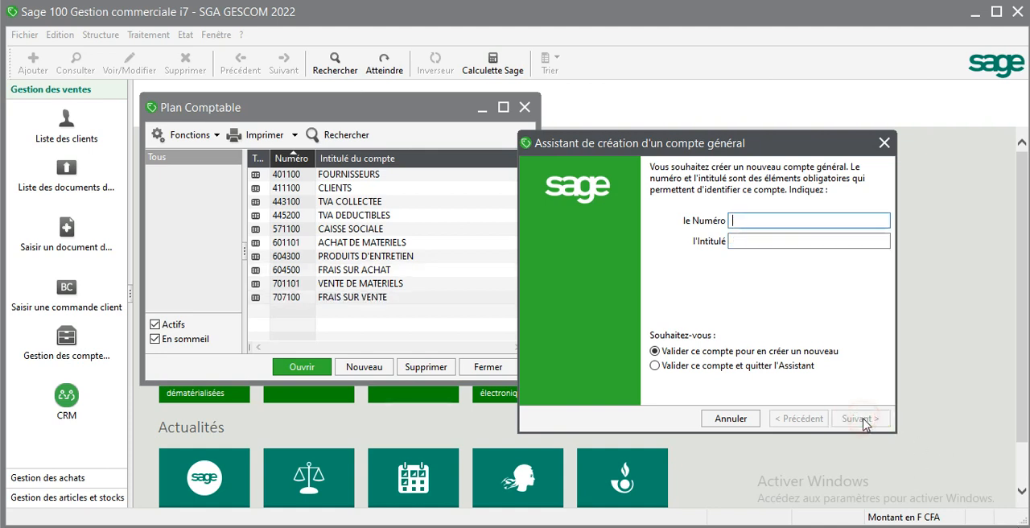
left_click(884, 144)
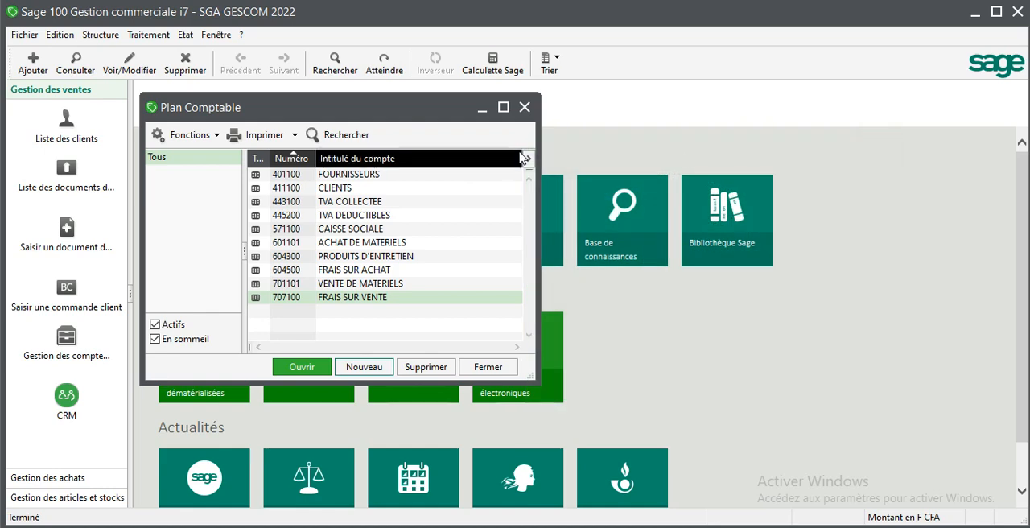
- In the tax rates, assign general account 707100 FRAIS SUR VENTE to tax C18 TVA COLLECTEE A 18 % and save it
left_click(100, 35)
mouse_move(133, 119)
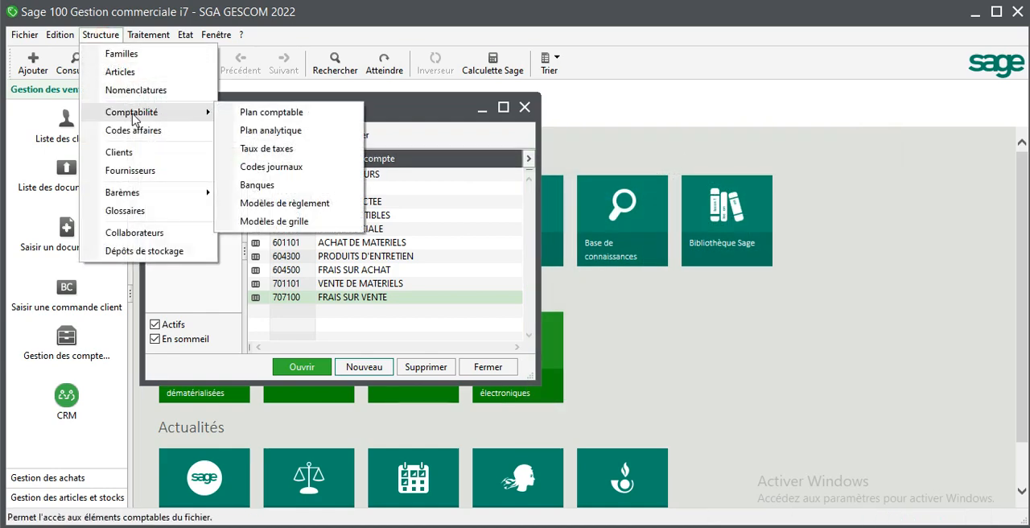
left_click(256, 148)
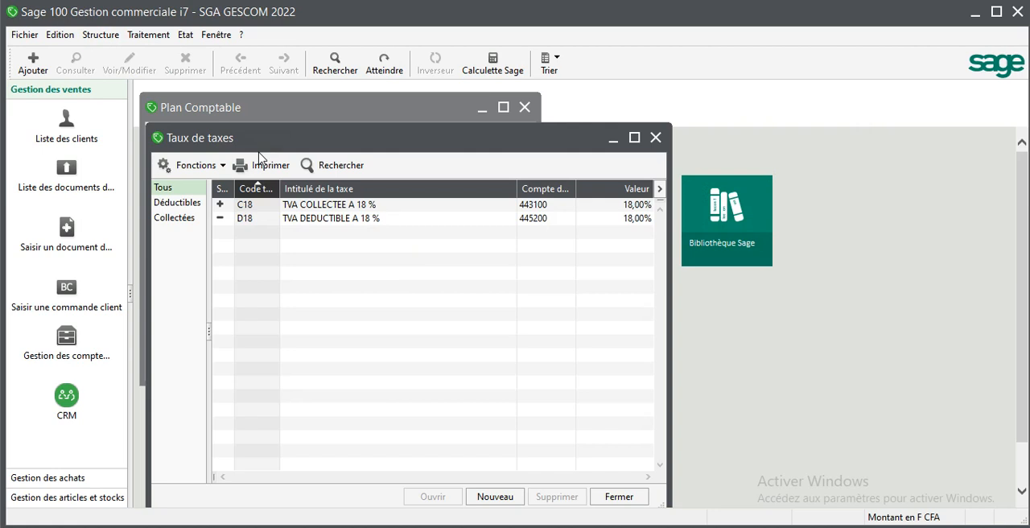
double_click(327, 206)
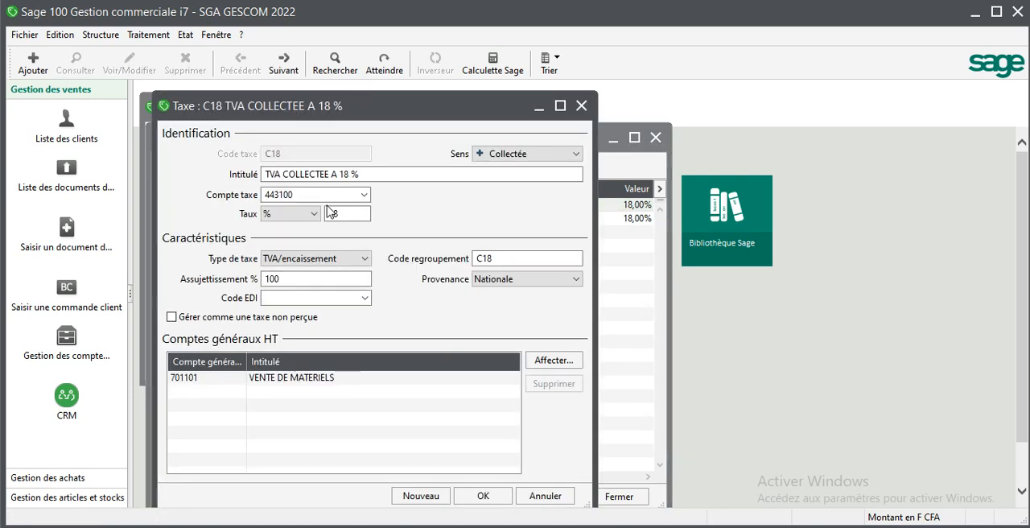
left_click(546, 362)
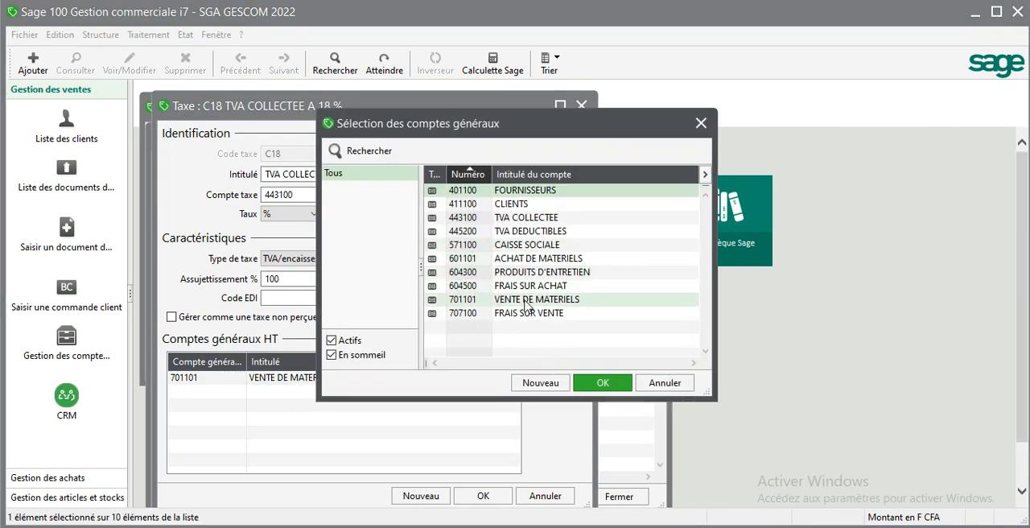
left_click(528, 314)
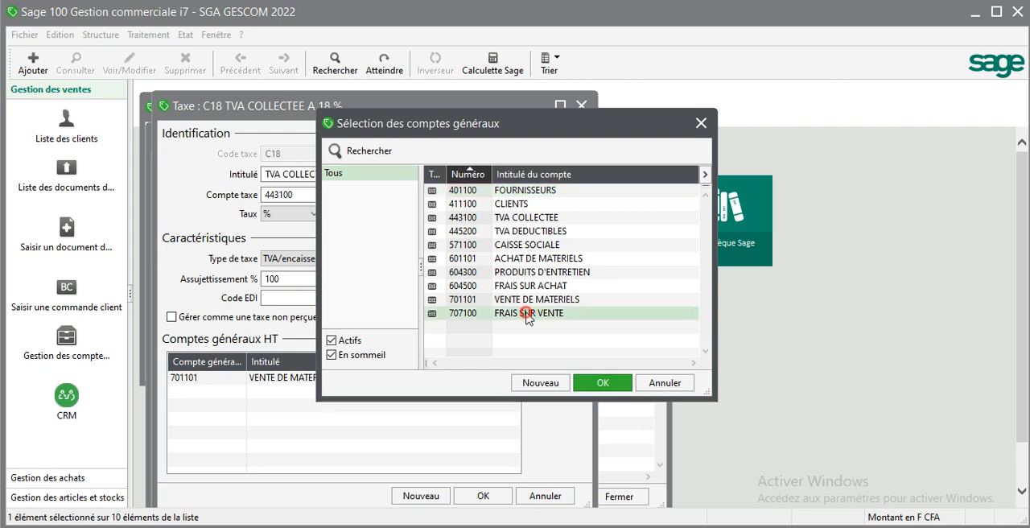
left_click(595, 383)
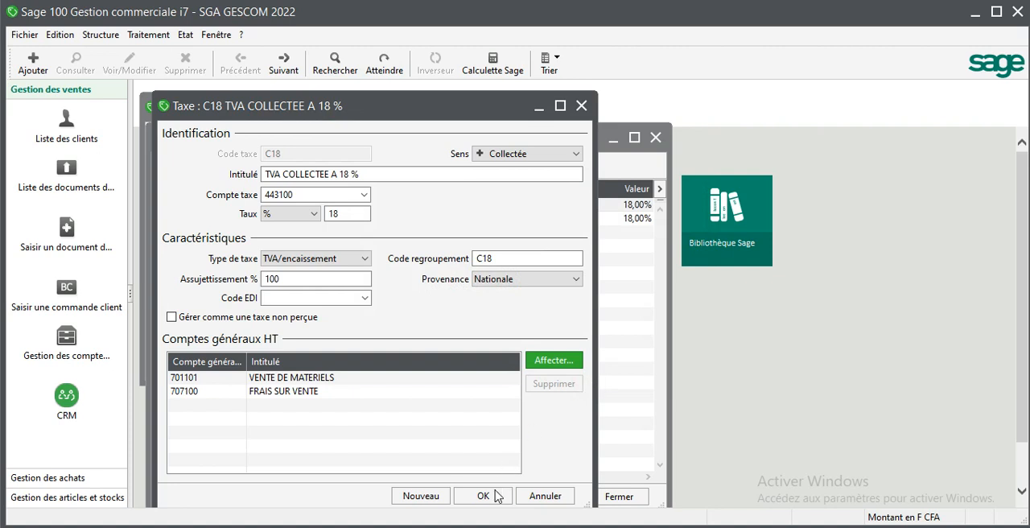
left_click(495, 496)
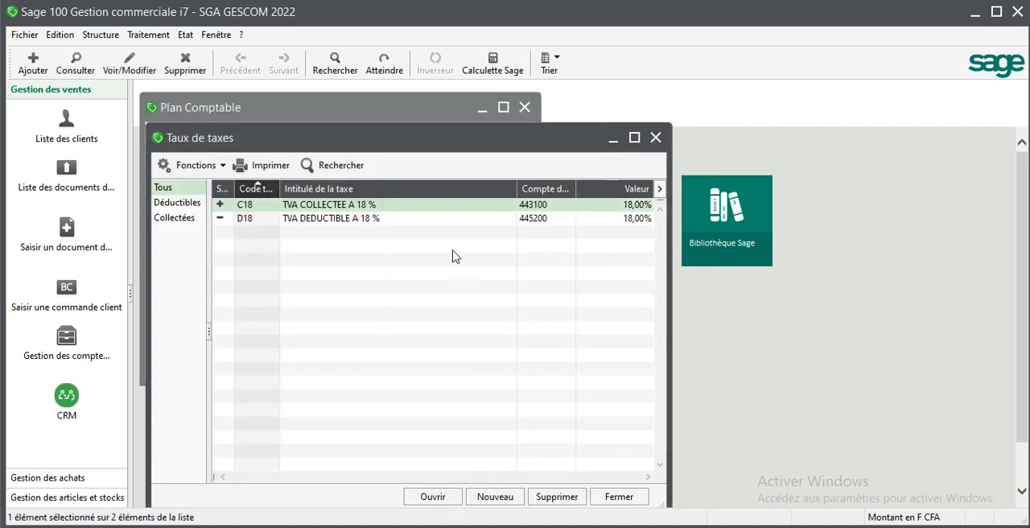
- Assign general accounts 604300 PRODUITS D'ENTRETIEN and 604500 FRAIS SUR ACHAT to tax D18 TVA DEDUCTIBLE A 18 %, save it, and close the tax rates
double_click(452, 219)
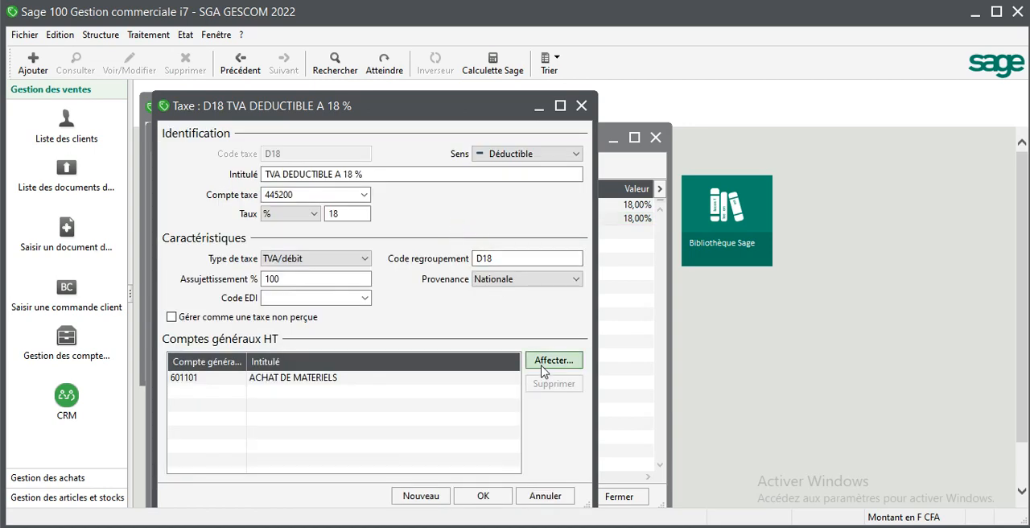
left_click(543, 360)
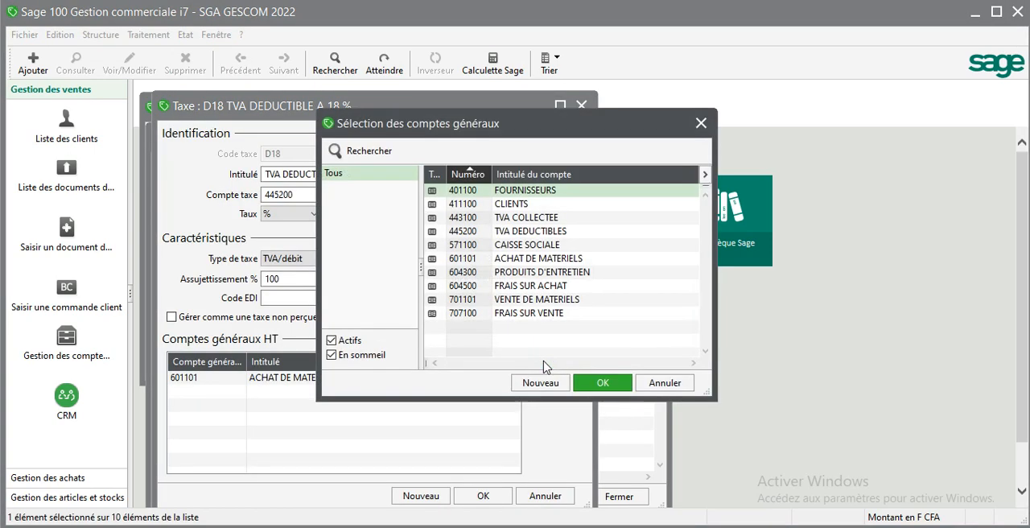
left_click(531, 275)
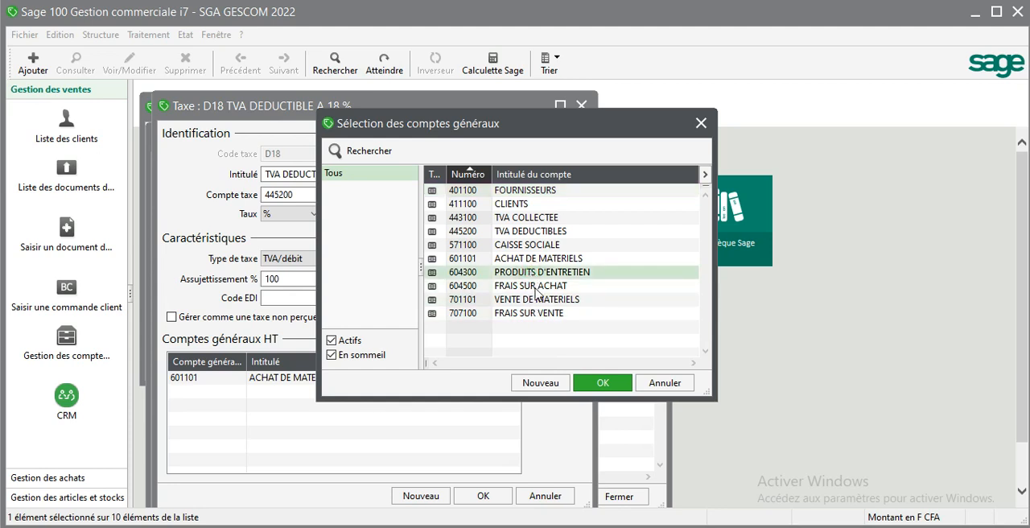
left_click(537, 287, "ctrl")
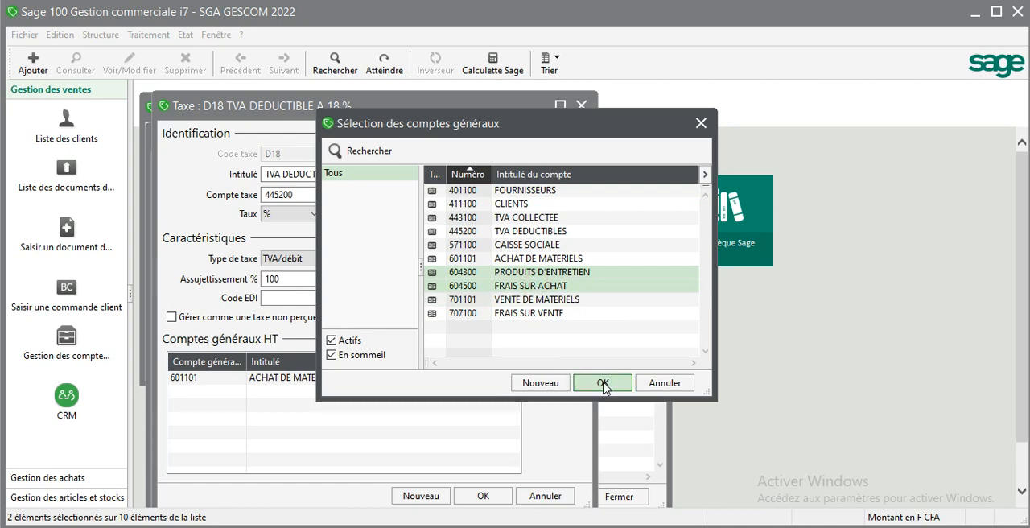
left_click(603, 384)
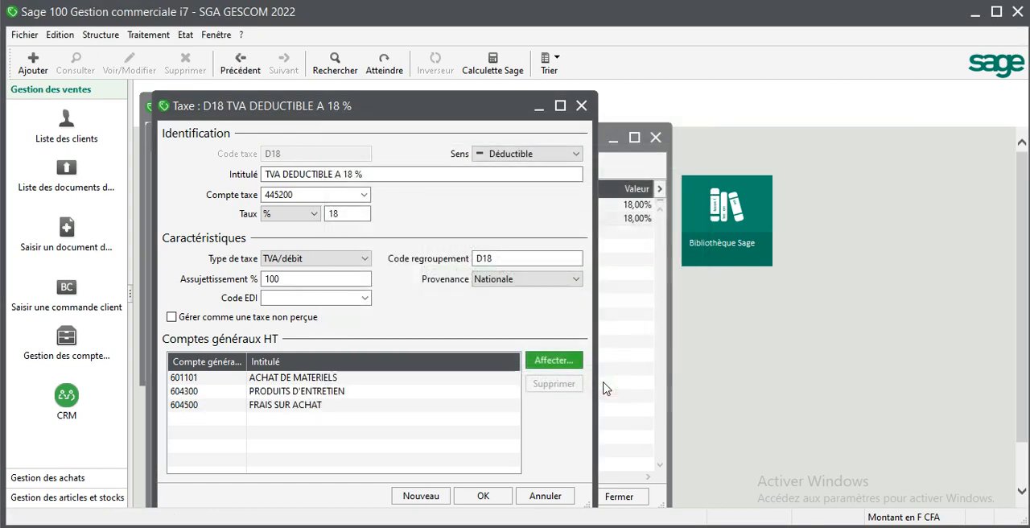
left_click(483, 496)
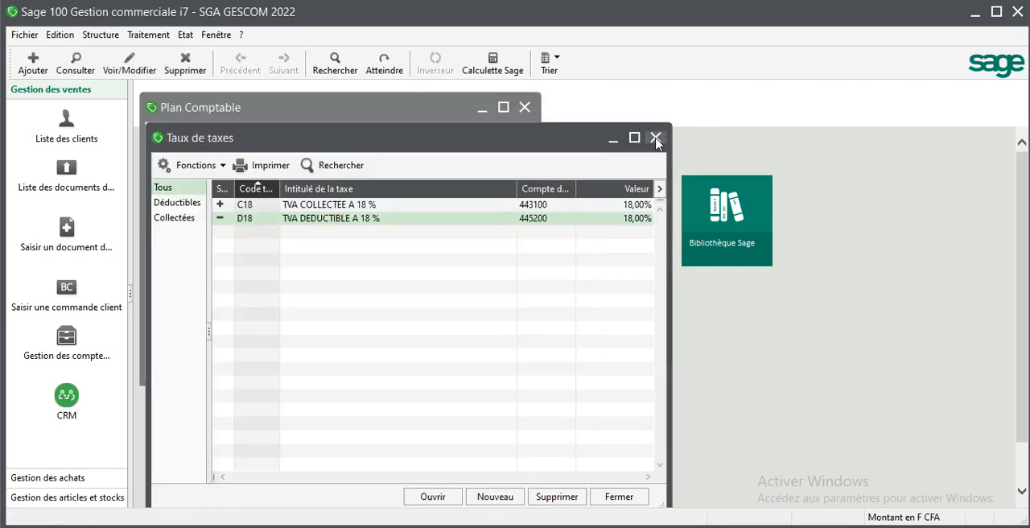
left_click(656, 139)
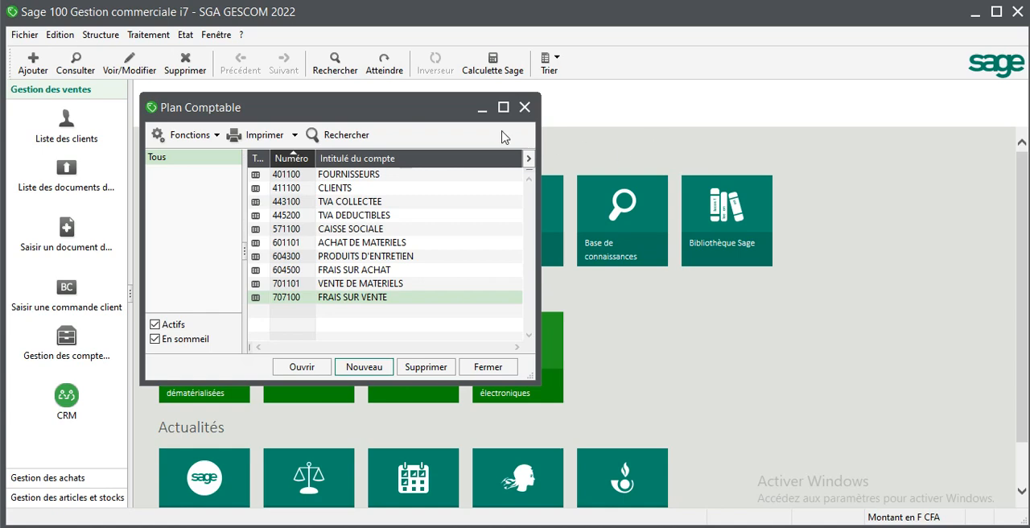
- Review the list of tax rates and the list of journal codes, and close them along with the chart of accounts
left_click_drag(412, 109, 604, 119)
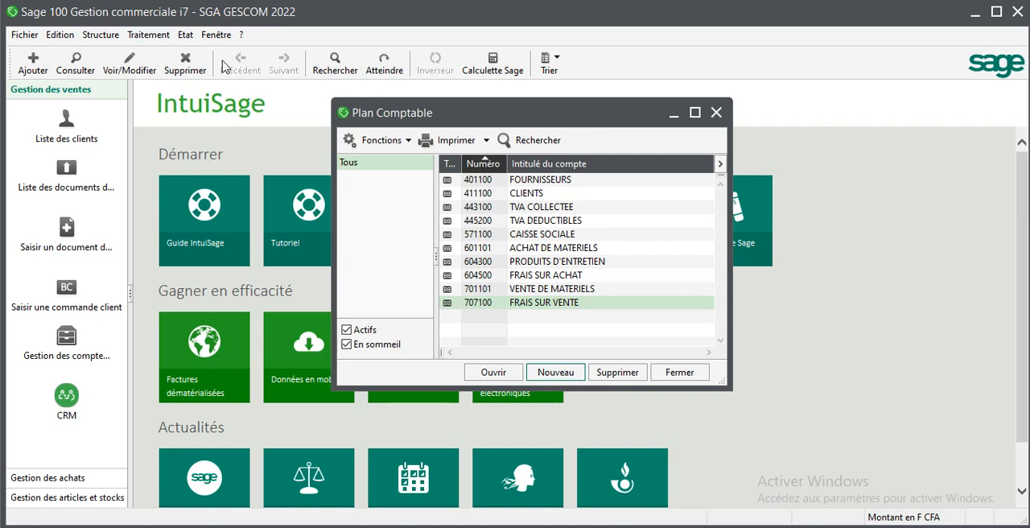
left_click(101, 35)
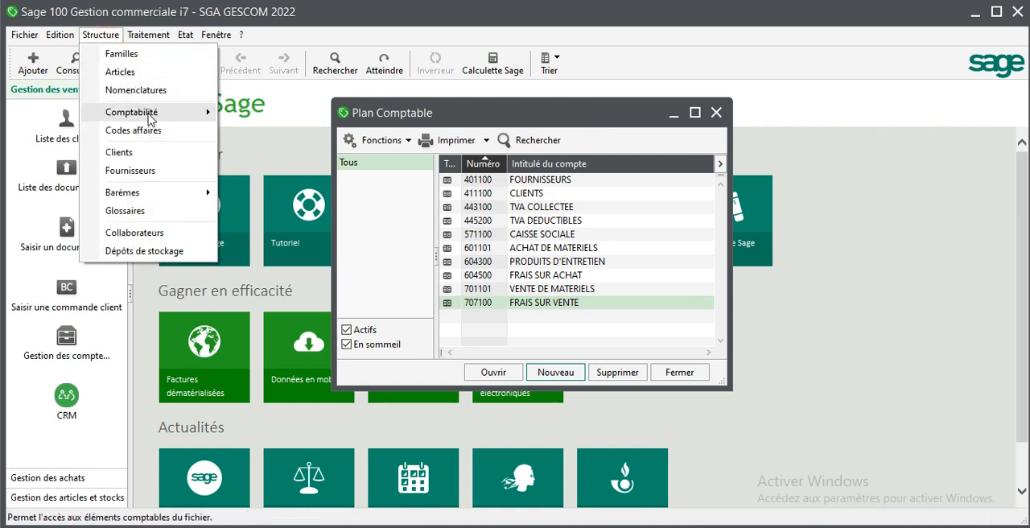
mouse_move(151, 119)
left_click(282, 149)
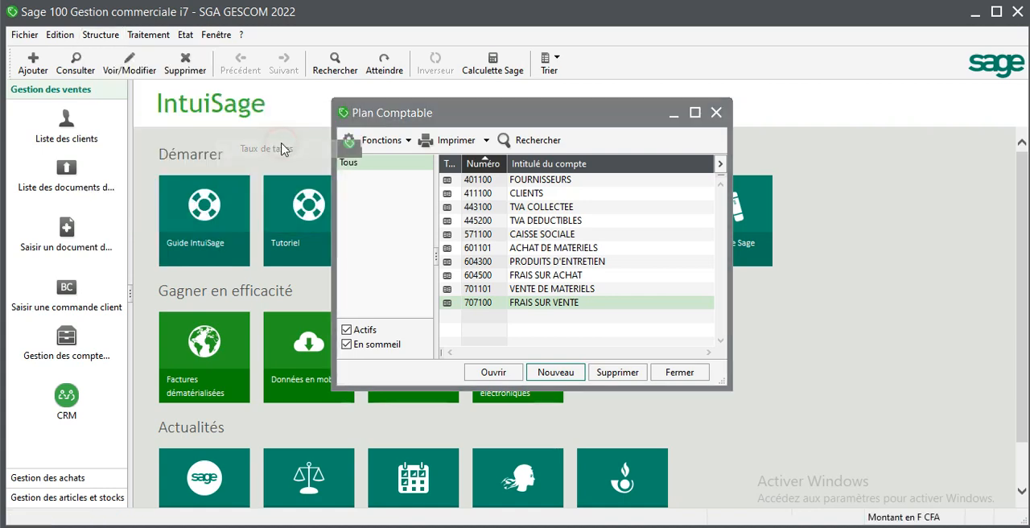
left_click(845, 147)
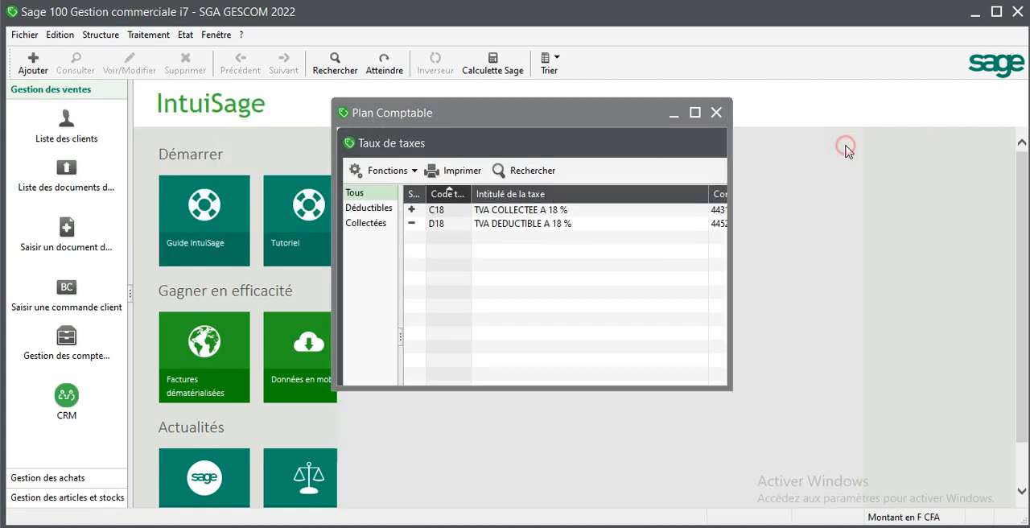
left_click(100, 35)
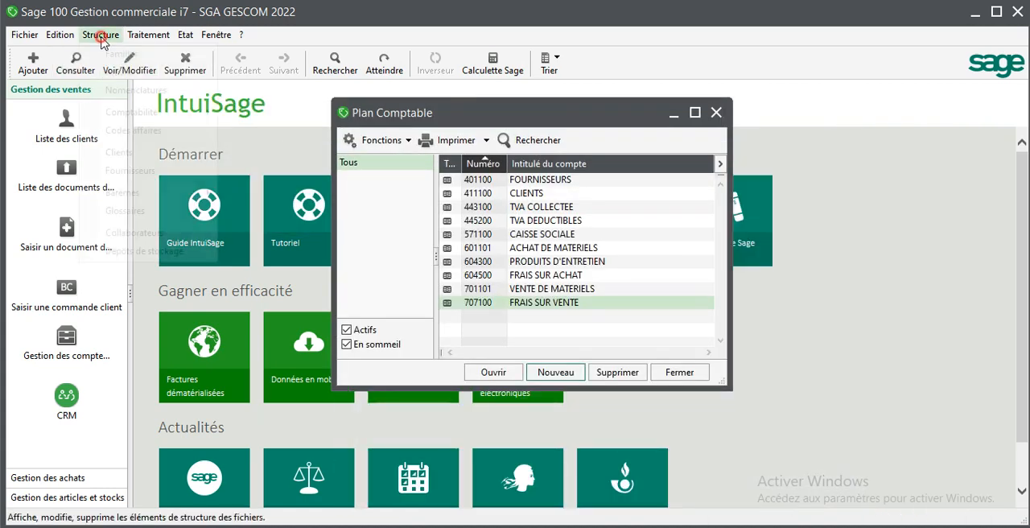
mouse_move(143, 114)
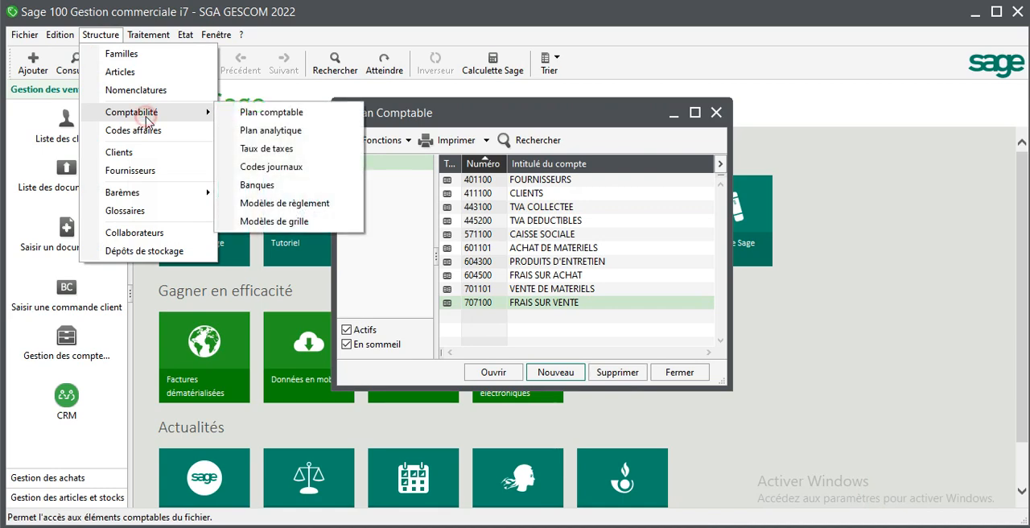
left_click(255, 172)
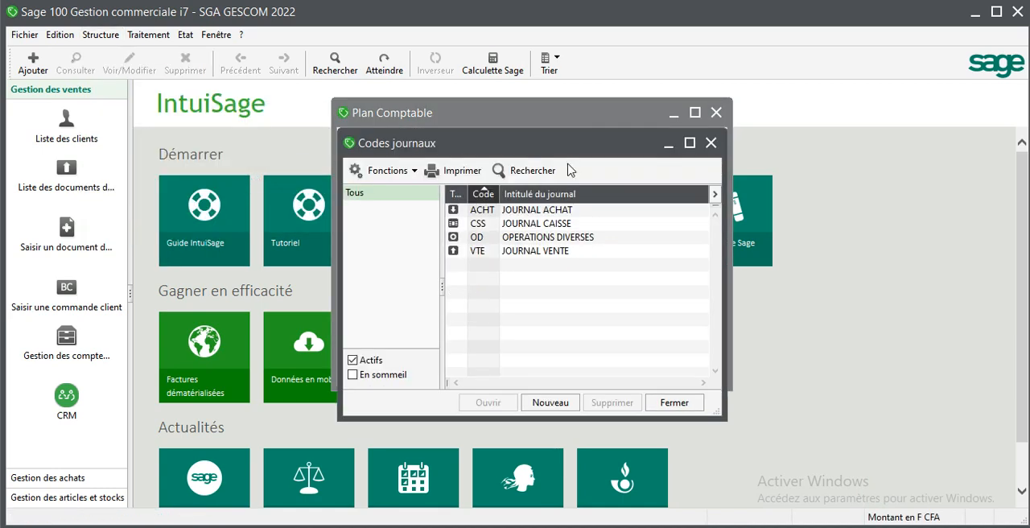
left_click(711, 142)
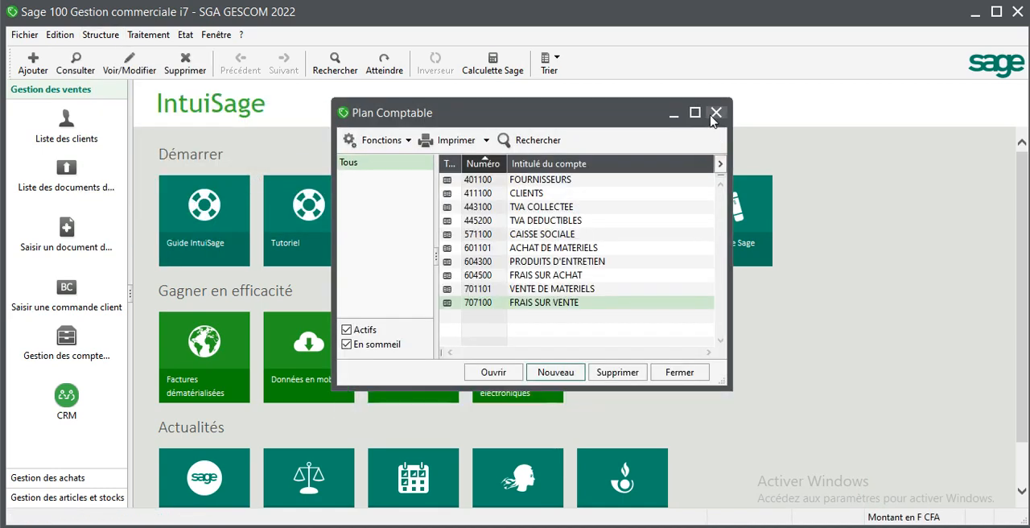
left_click(715, 113)
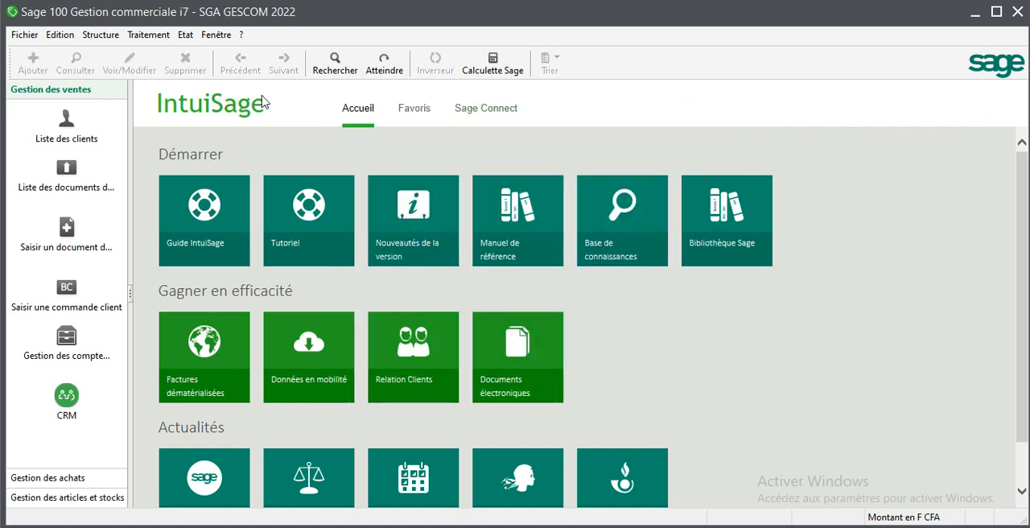
- Create a new storage depot with the title DEPOT SGA
left_click(103, 35)
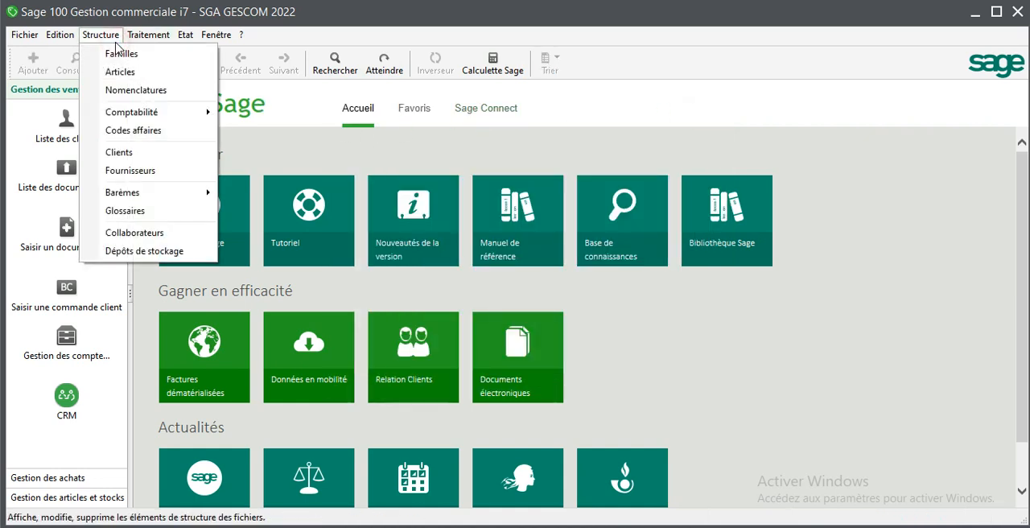
left_click(178, 256)
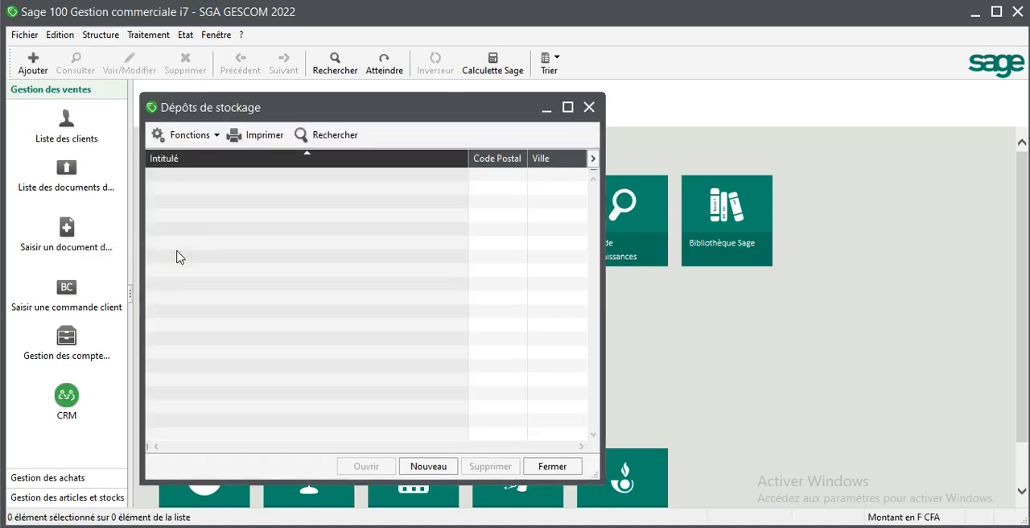
left_click(432, 469)
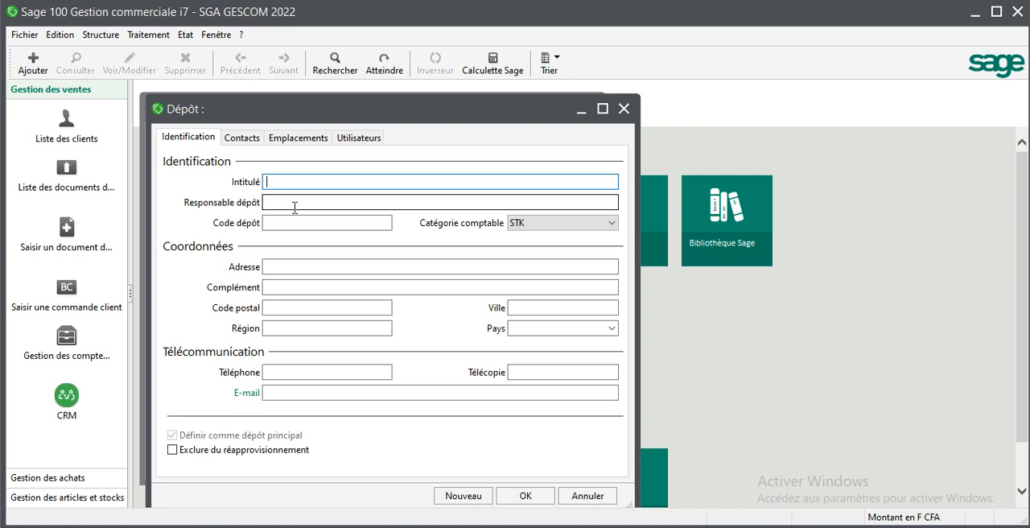
type("DEO")
key("BackSpace")
type("POTS")
key("BackSpace")
type("SGA")
- Enter the depot manager's name and the depot code 01, keeping STK as the accounting category
left_click(322, 202)
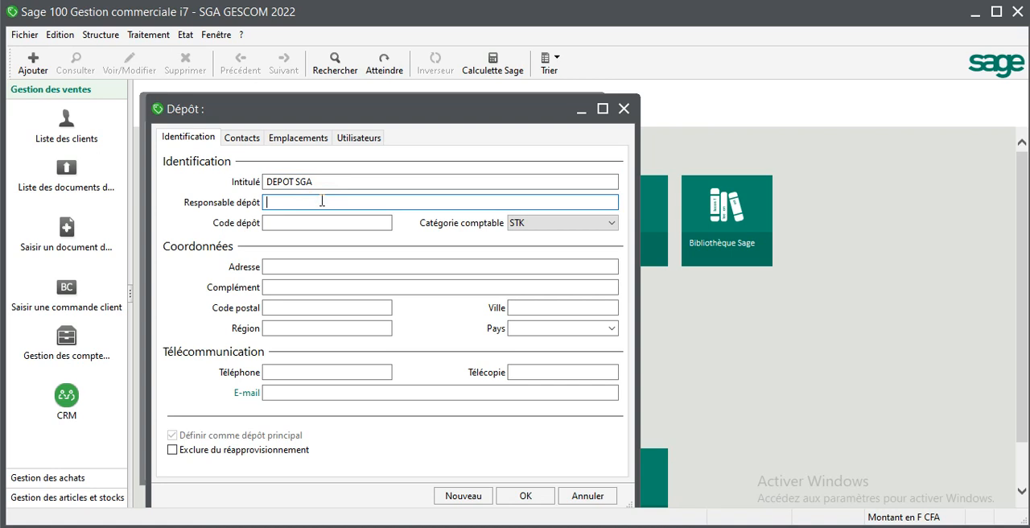
type("GNAXWARA")
left_click(339, 223)
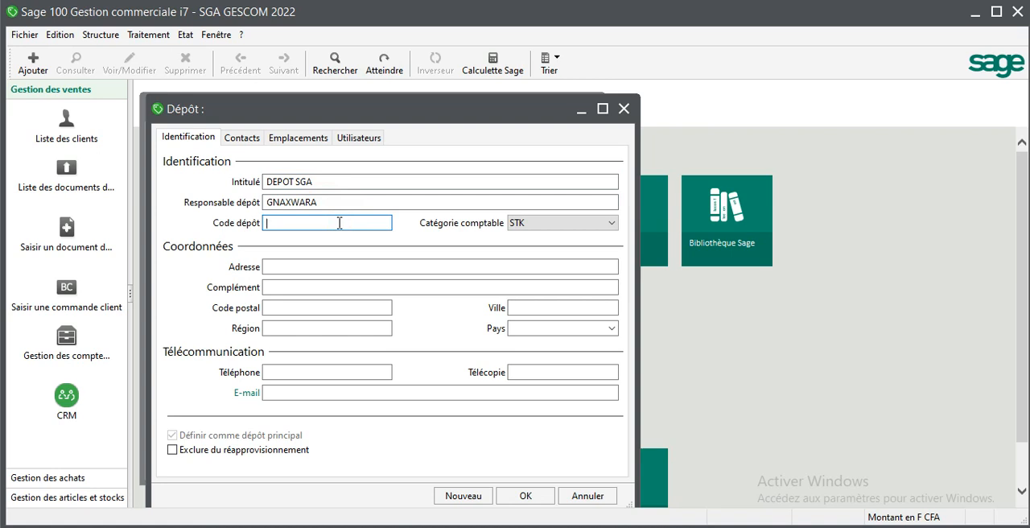
type("01")
left_click(612, 225)
left_click(610, 225)
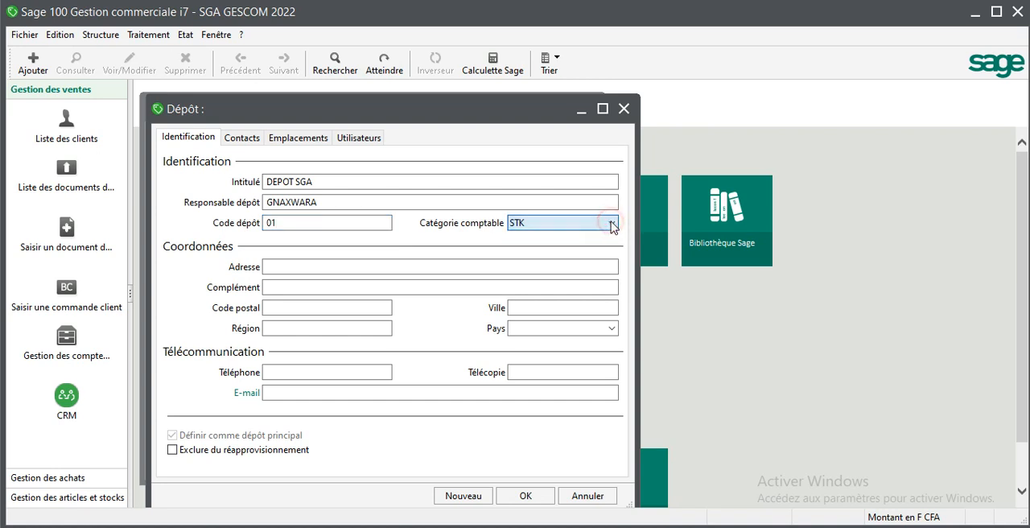
- Fill in the depot's address and city, and set its country to COTE D'IVOIRE
left_click(355, 268)
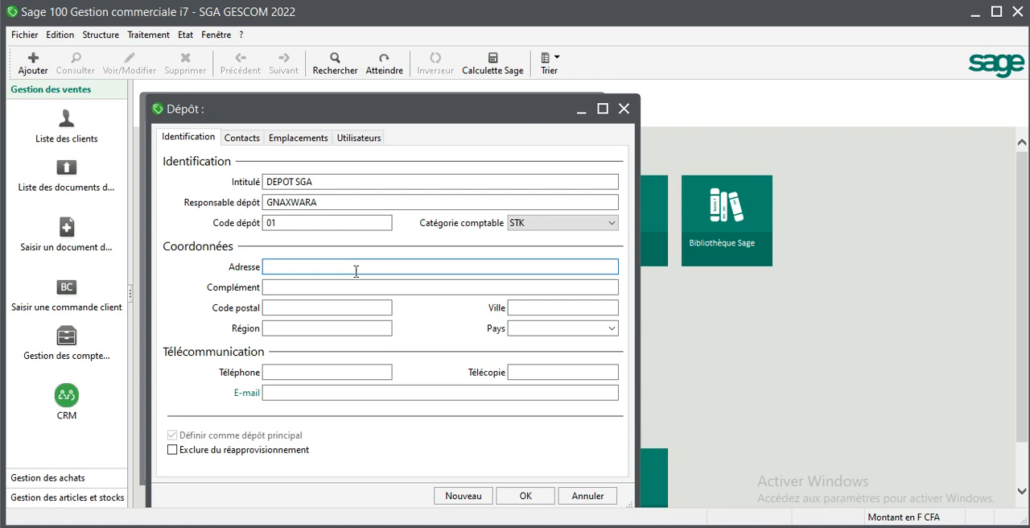
type("YOPOUGON")
left_click(366, 288)
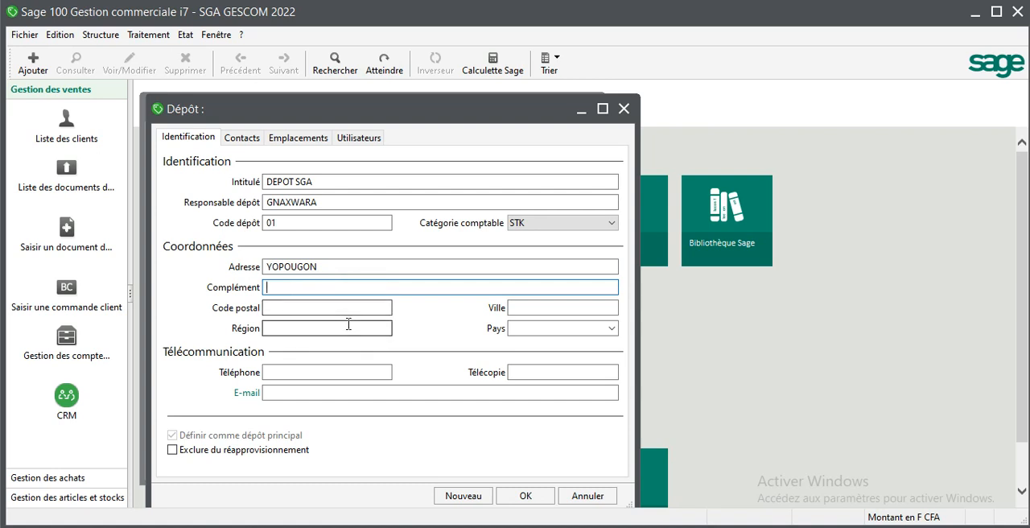
left_click(533, 311)
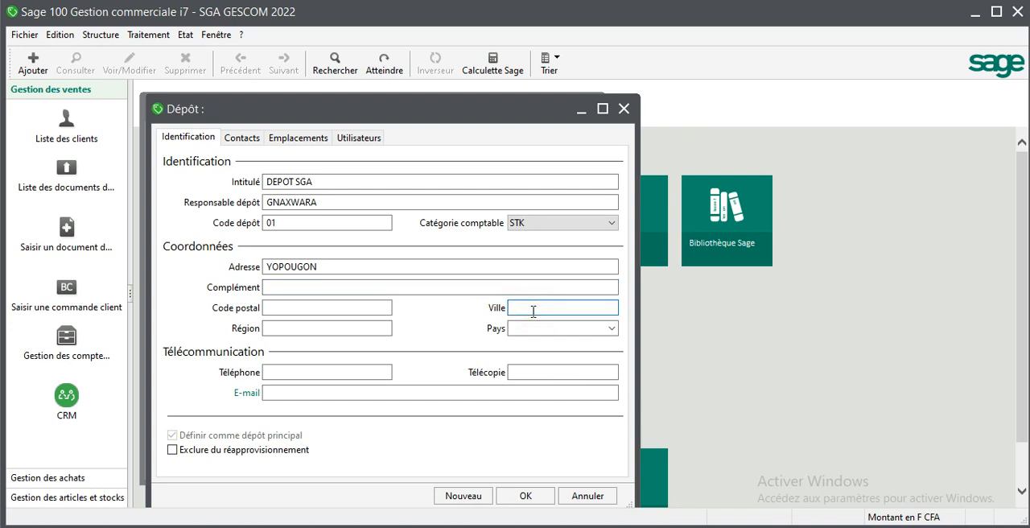
type("ABIDJAN")
left_click(612, 329)
type("COTE D'IVOIRE")
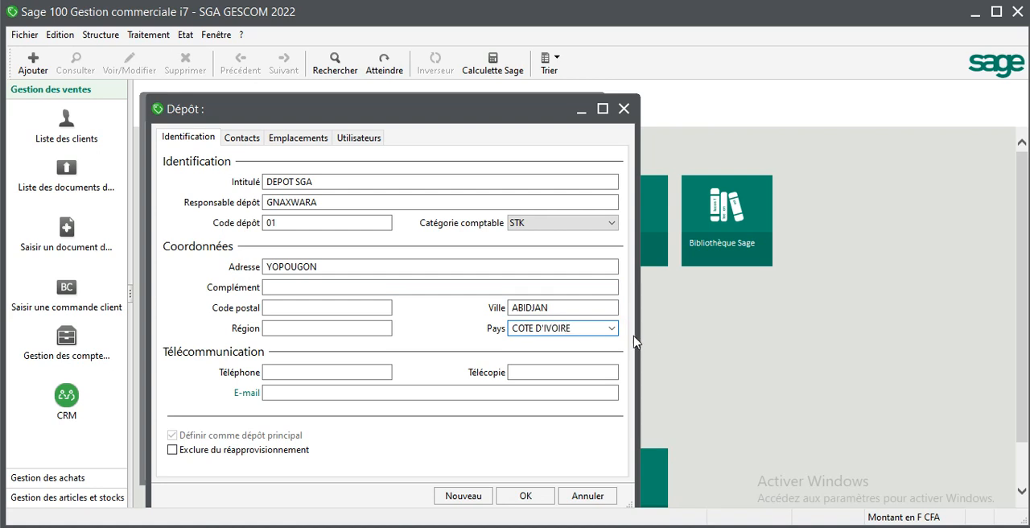
- Enter the depot's telephone number and fax number
left_click(362, 373)
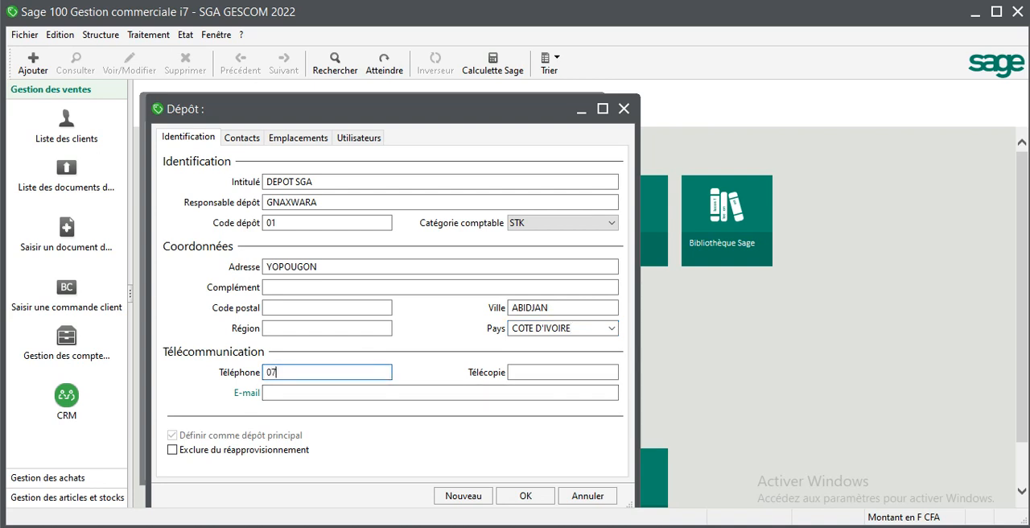
left_click(584, 371)
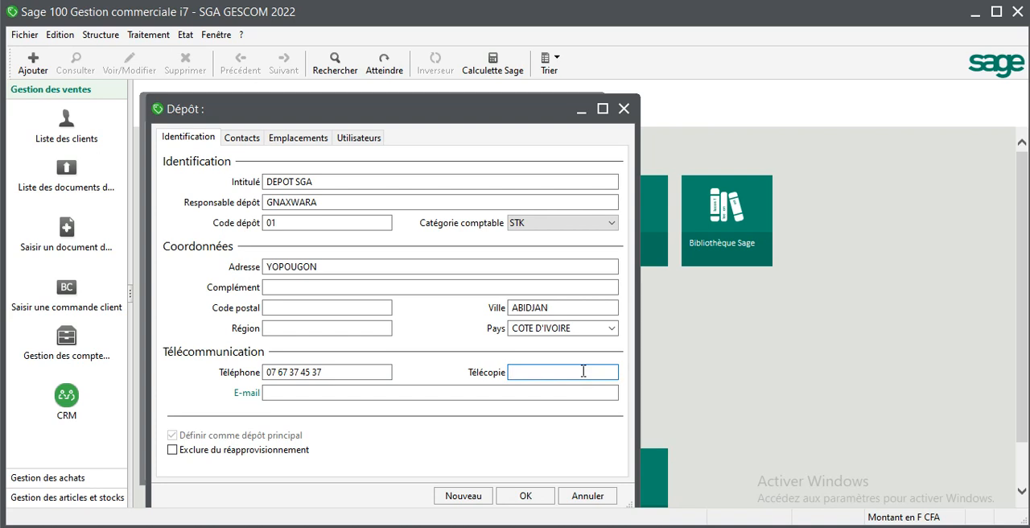
- Fill in the depot's e-mail address
left_click(588, 393)
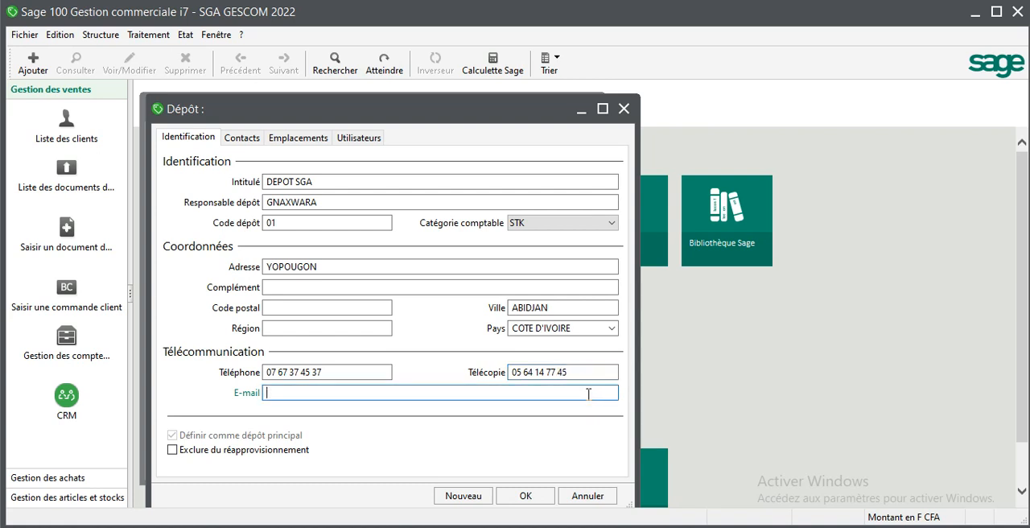
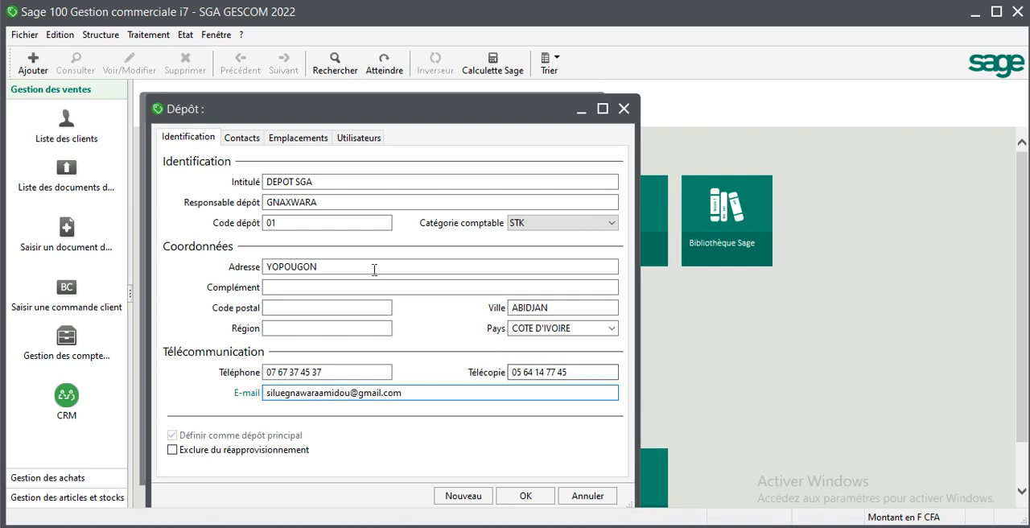
- Start a new contact for the DEPOT SGA depot with title M., and enter the contact's last and first names
left_click(255, 144)
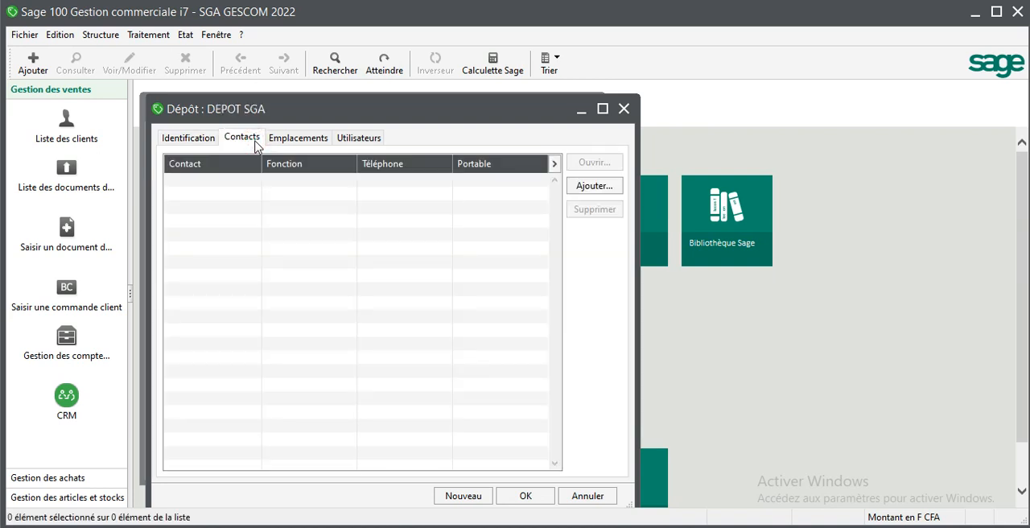
left_click(609, 188)
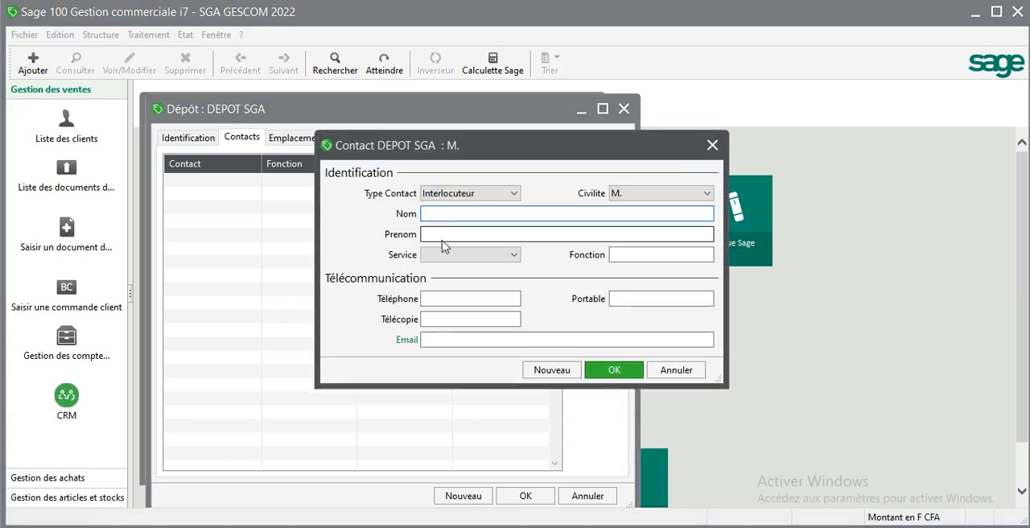
left_click(660, 194)
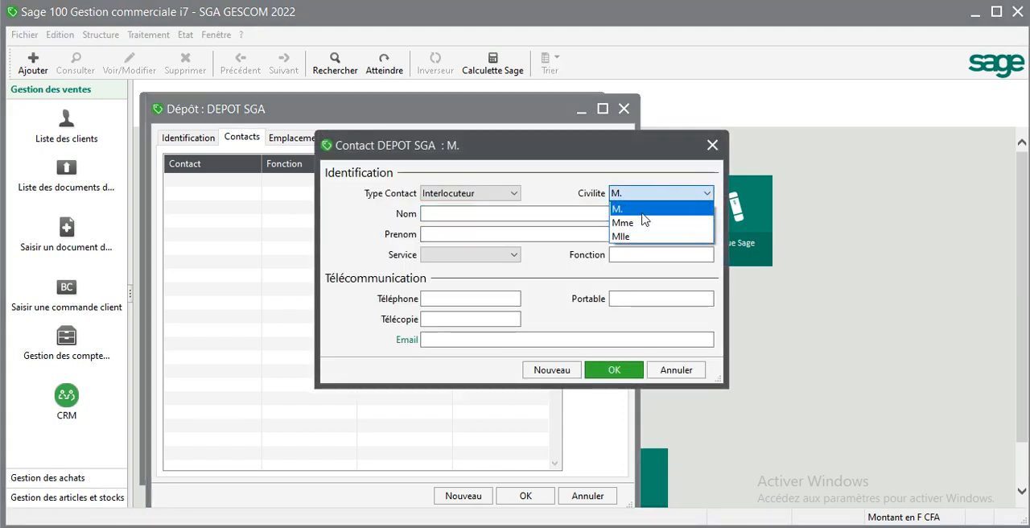
left_click(636, 207)
left_click(573, 214)
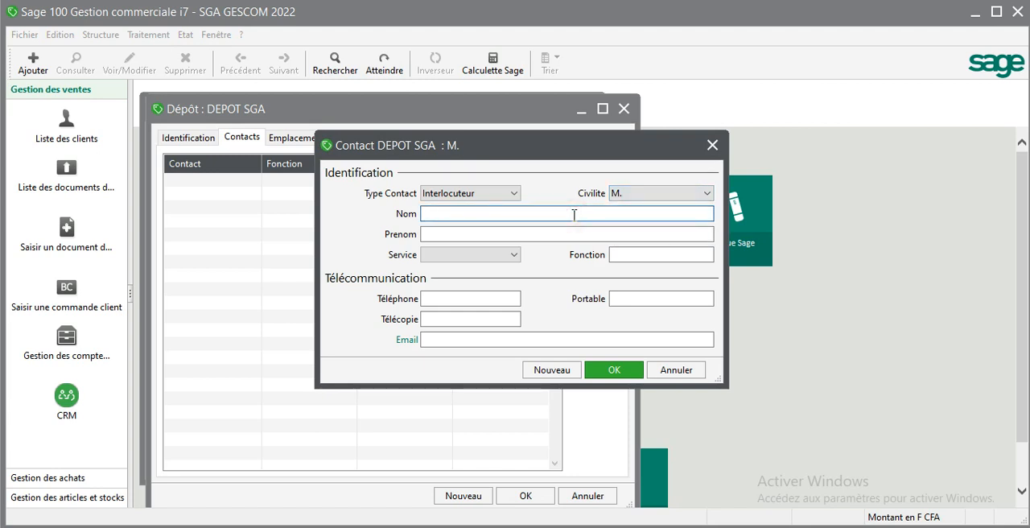
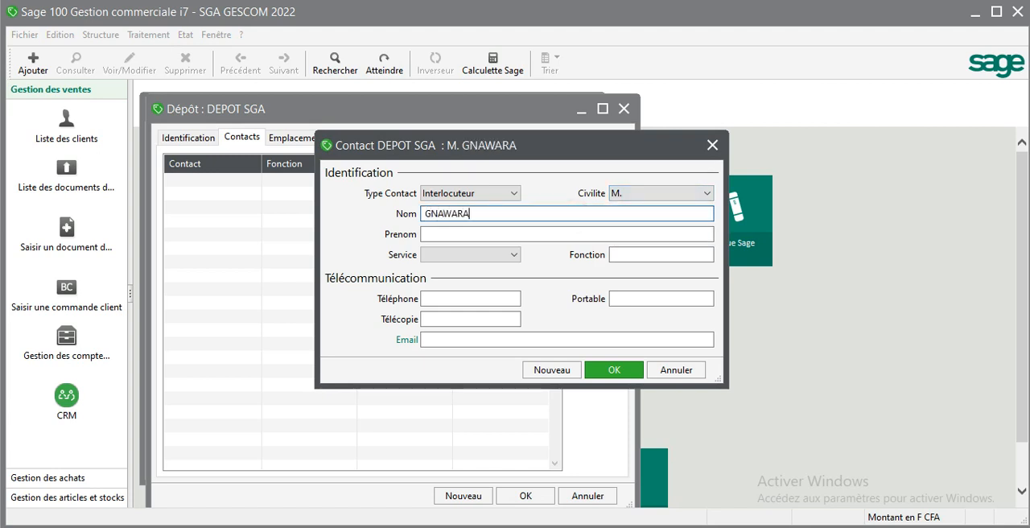
left_click(572, 233)
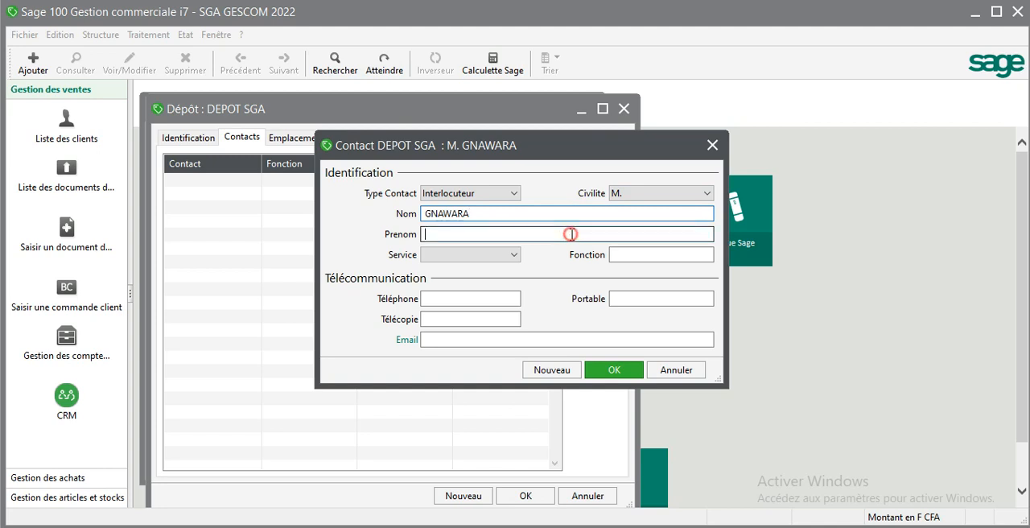
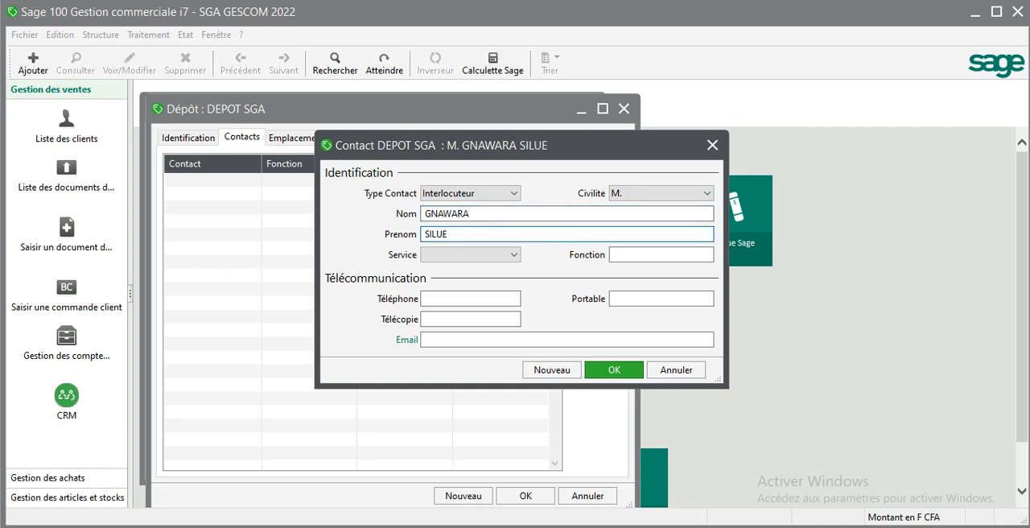
- Set the contact's function to RESPONSABLE DU DEPOT
left_click(697, 254)
type("RE")
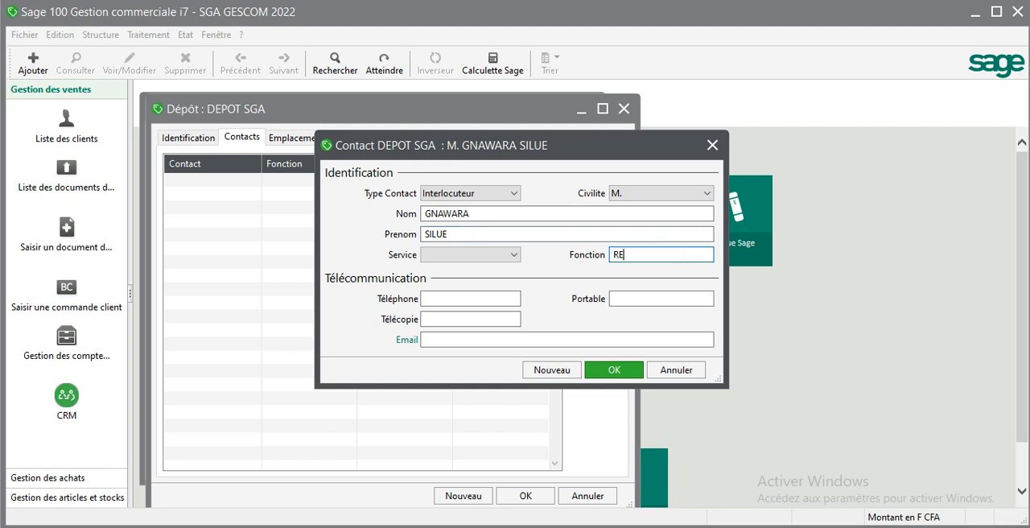
type("SPOS")
key("BackSpace")
type("NSABLE DU DEPOT")
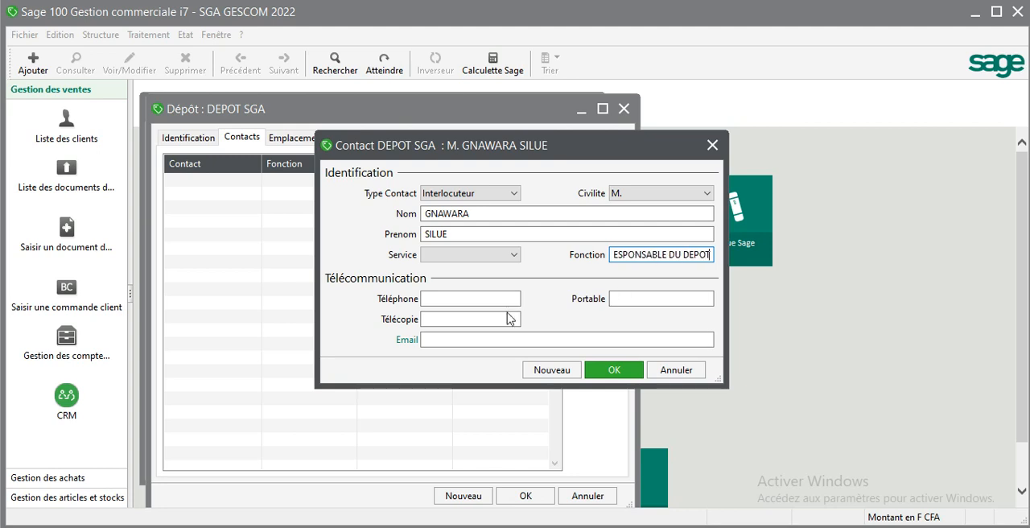
- Enter the contact's telephone number and mobile number
left_click(487, 300)
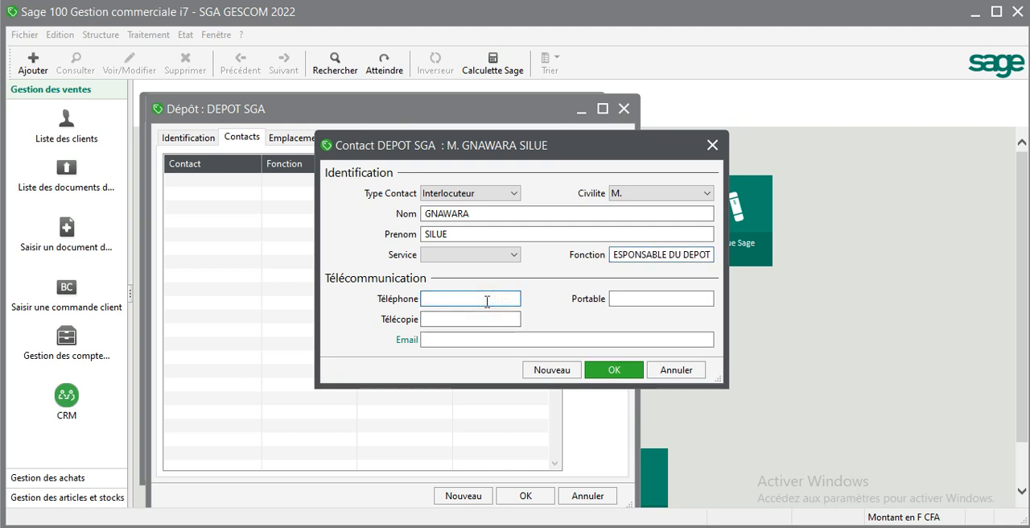
key("Tab")
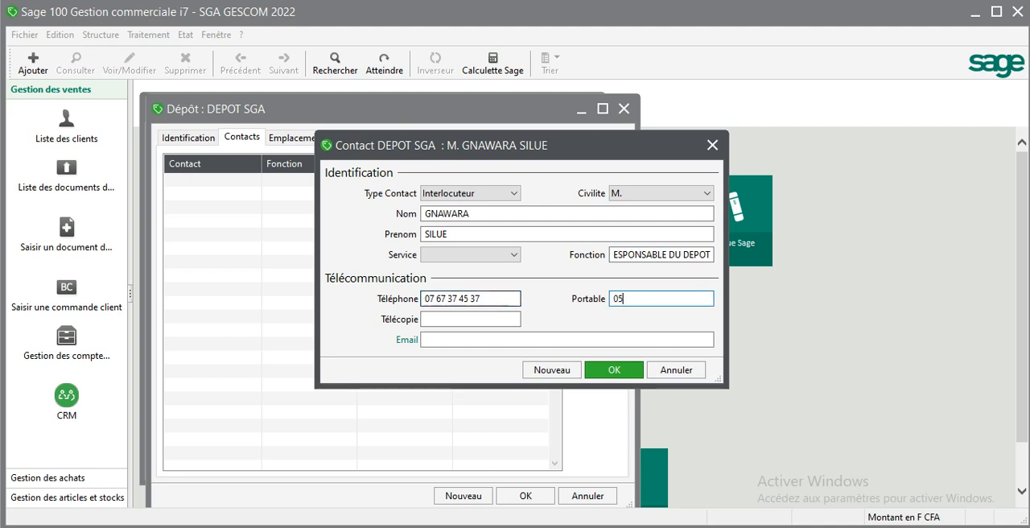
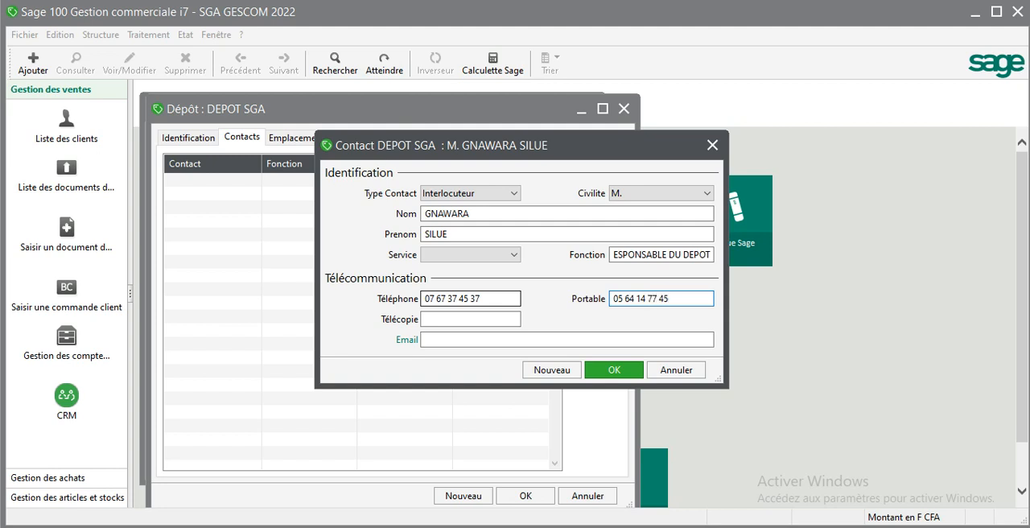
- Fill in the contact's e-mail address, leave the fax number empty, and save the contact
left_click(449, 339)
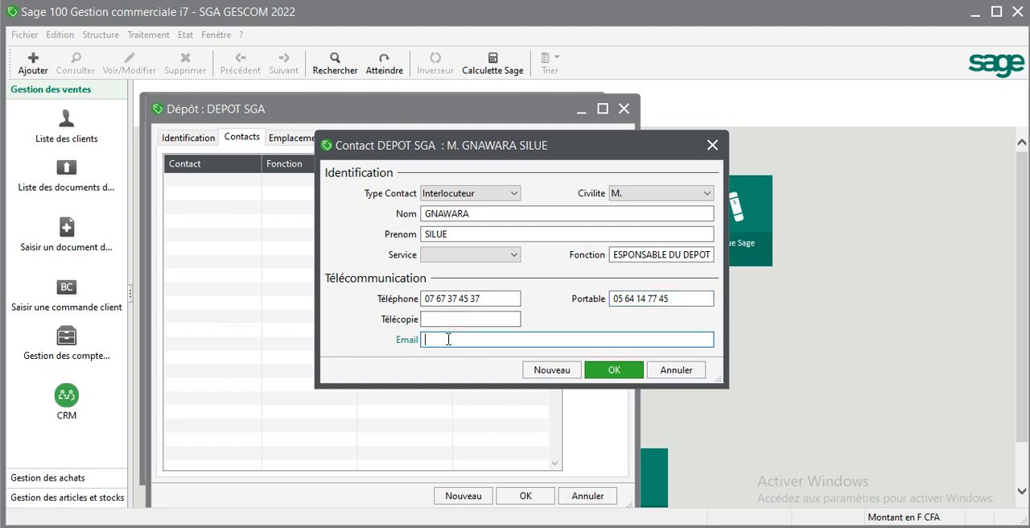
type("g")
key("BackSpace")
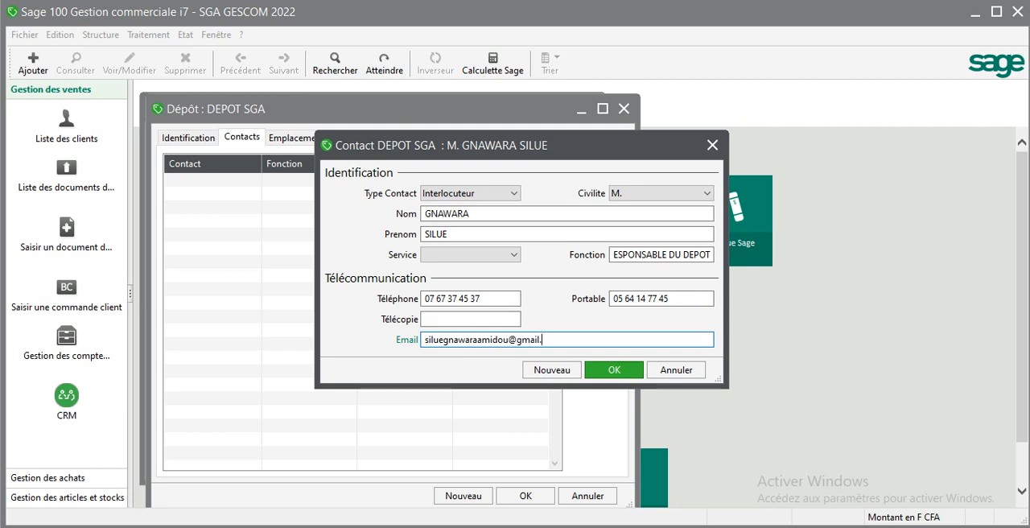
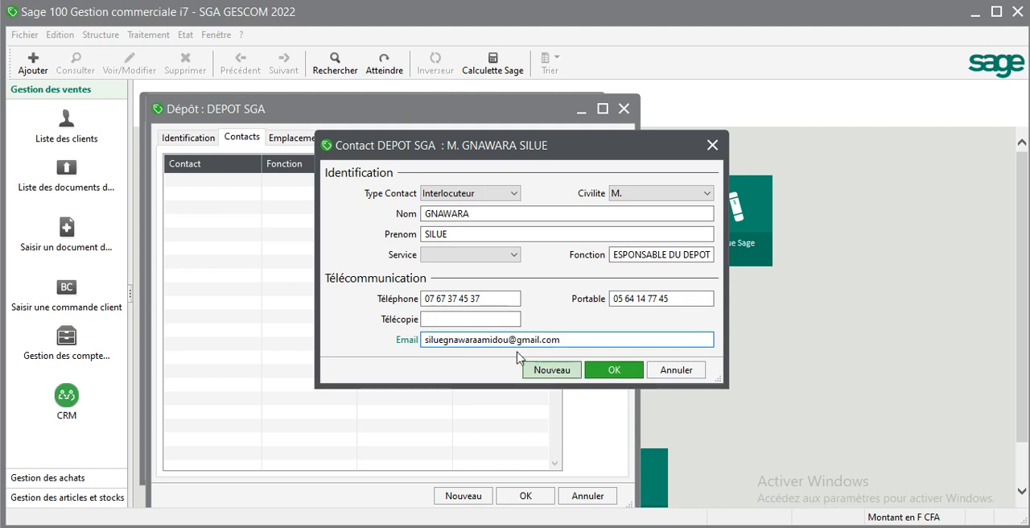
left_click(503, 320)
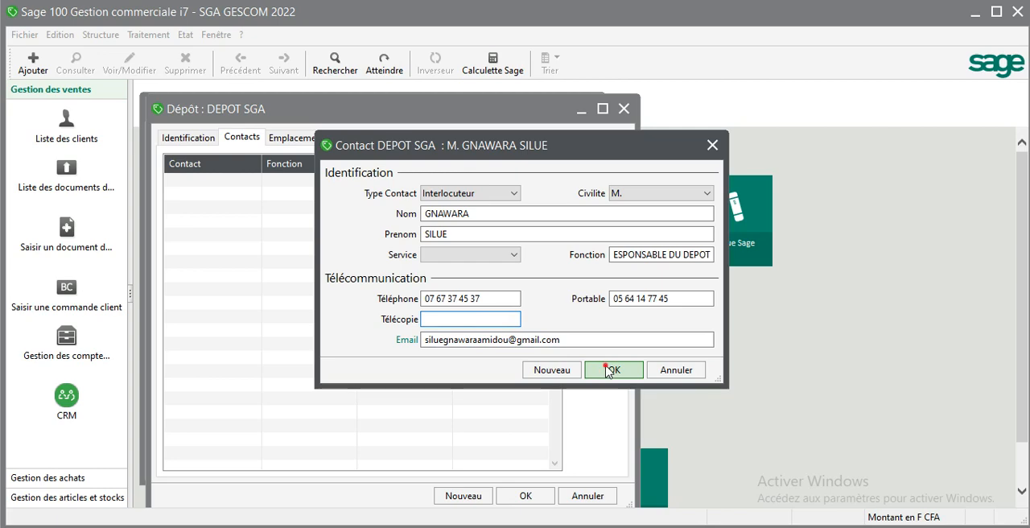
left_click(610, 371)
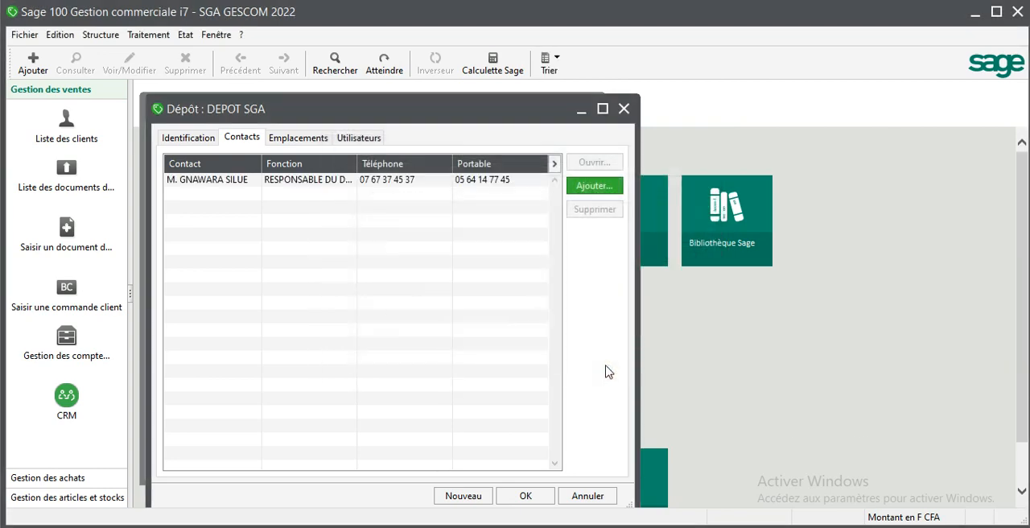
- Assign the <Administrateur> user to the DEPOT SGA depot and save the depot record
left_click(365, 138)
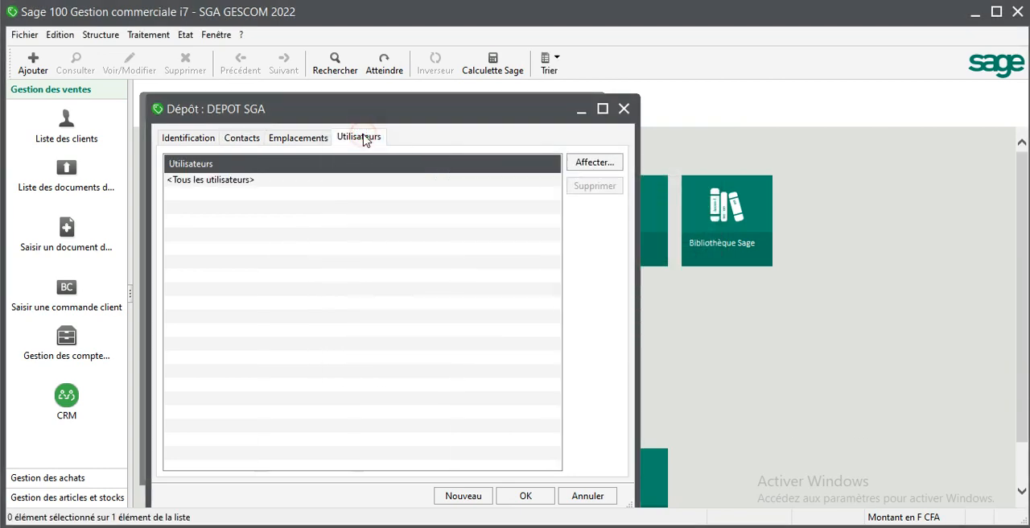
left_click(206, 141)
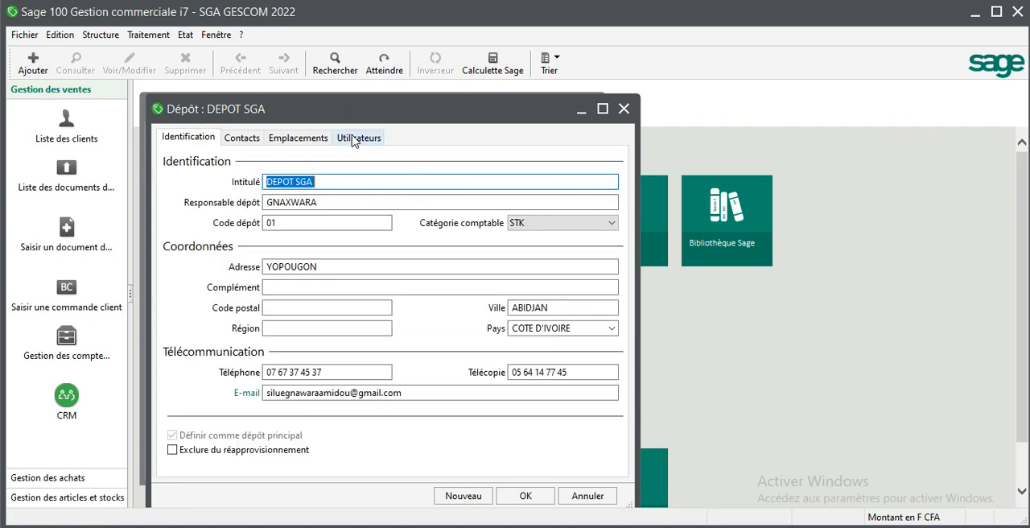
left_click(354, 139)
left_click(591, 165)
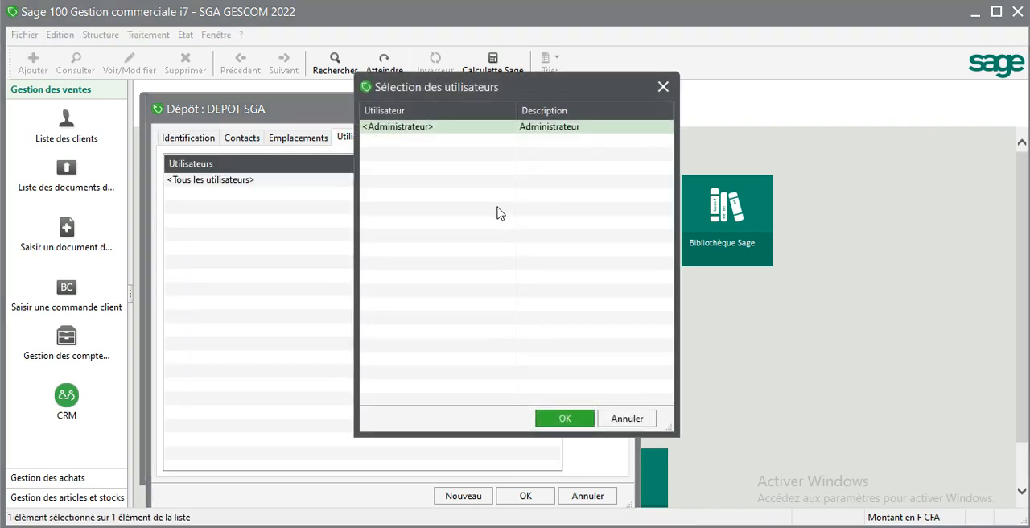
double_click(505, 128)
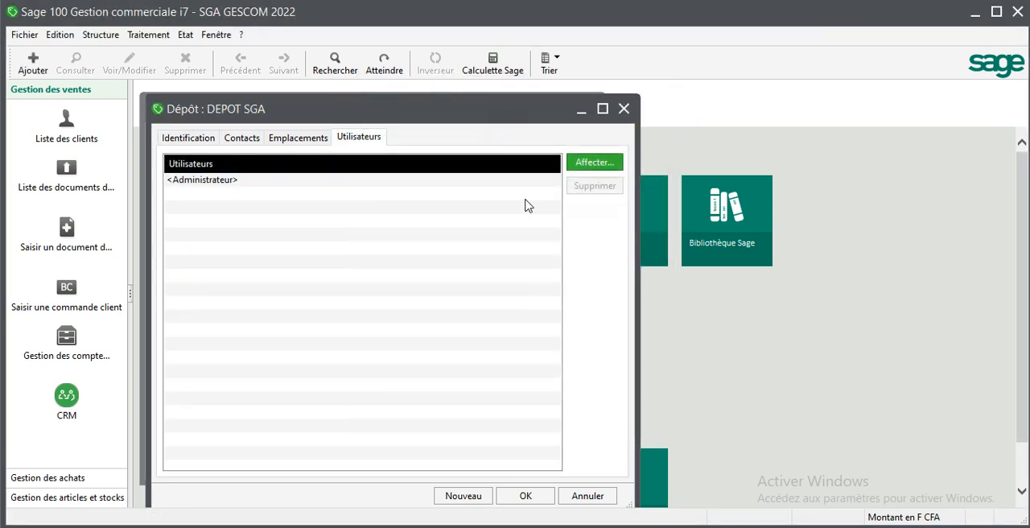
left_click(194, 138)
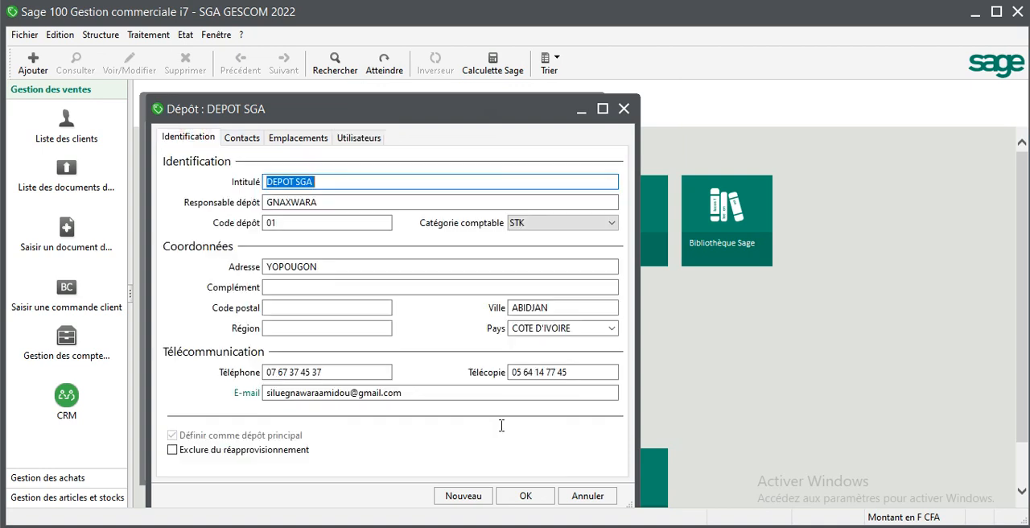
left_click(525, 496)
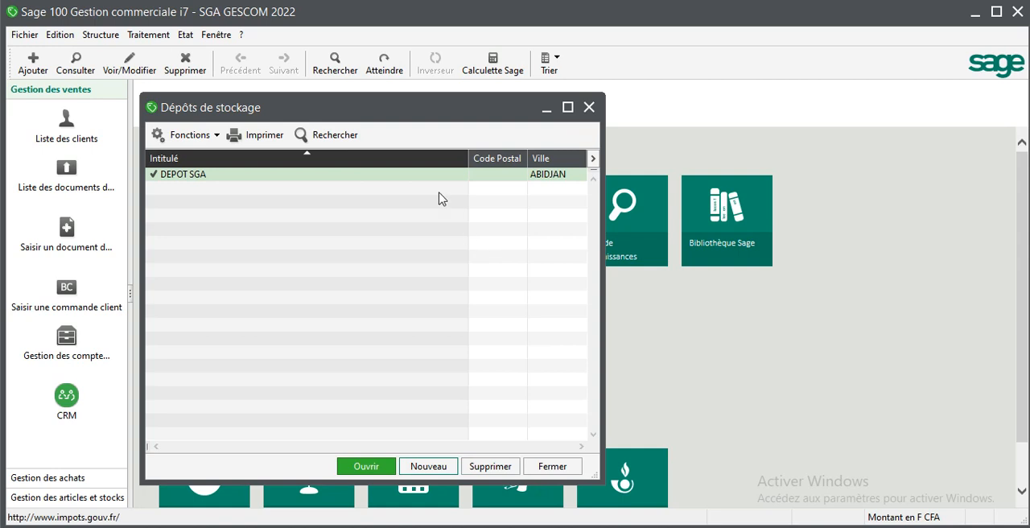
- Create a second storage depot titled BOUTIQUE 1
left_click(443, 465)
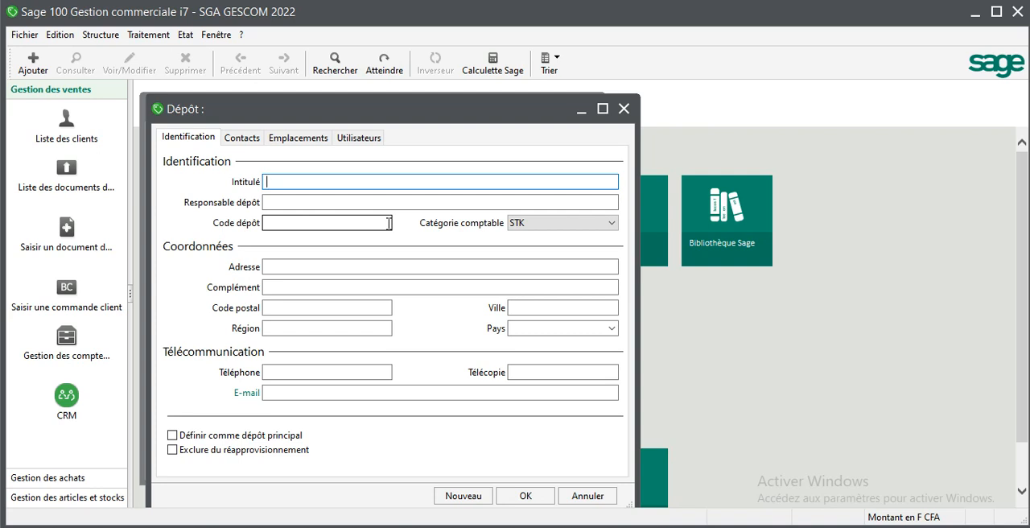
type("BOUTIQUE 1")
key("Tab")
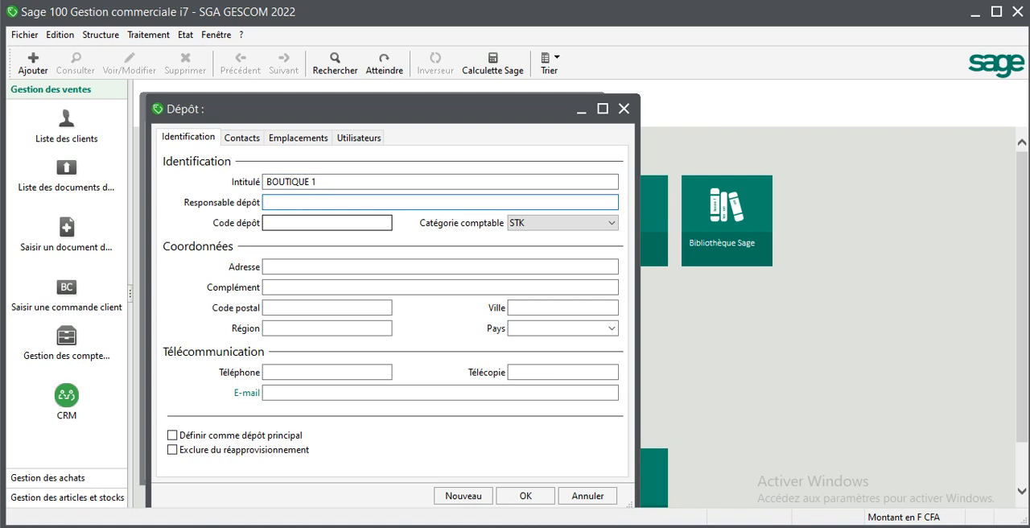
- Enter the manager's name for BOUTIQUE 1 and set its depot code to 02
type("DIALLA")
key("BackSpace")
type("O")
left_click(377, 226)
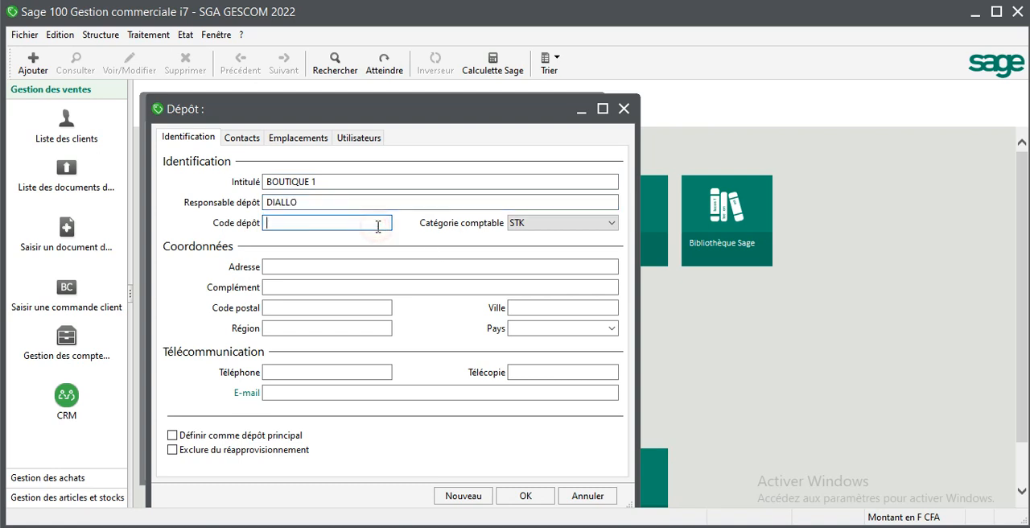
type("02")
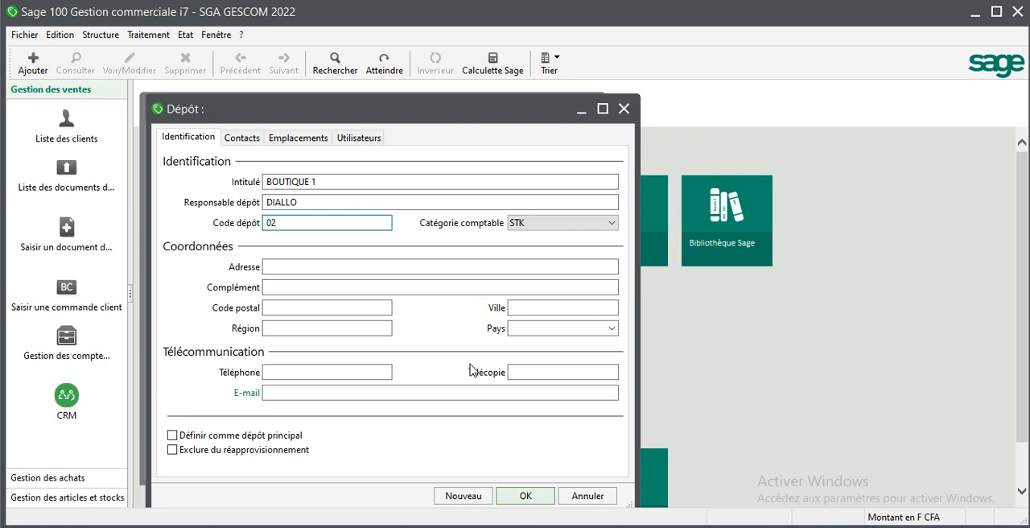
- Start a new contact for the BOUTIQUE 1 depot and enter the contact's last and first names
left_click(247, 139)
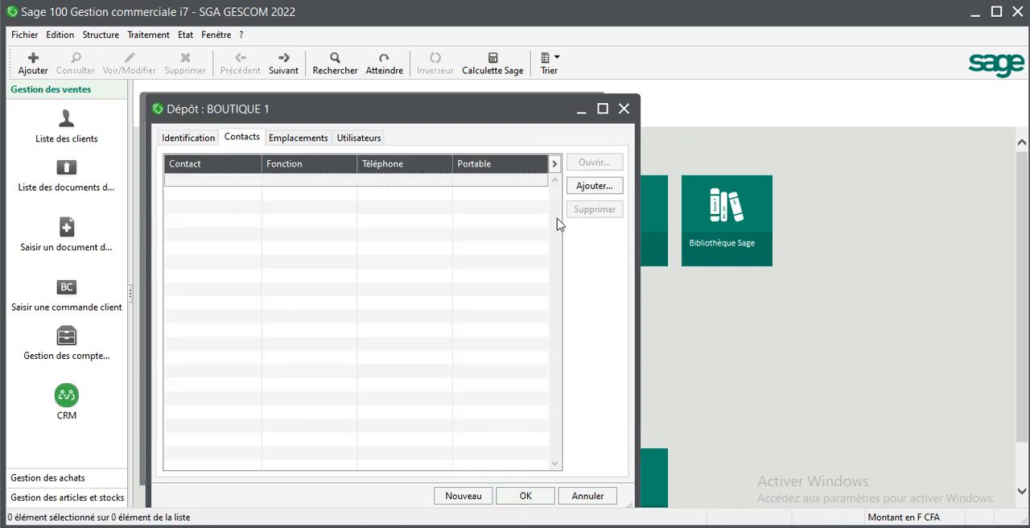
left_click(594, 186)
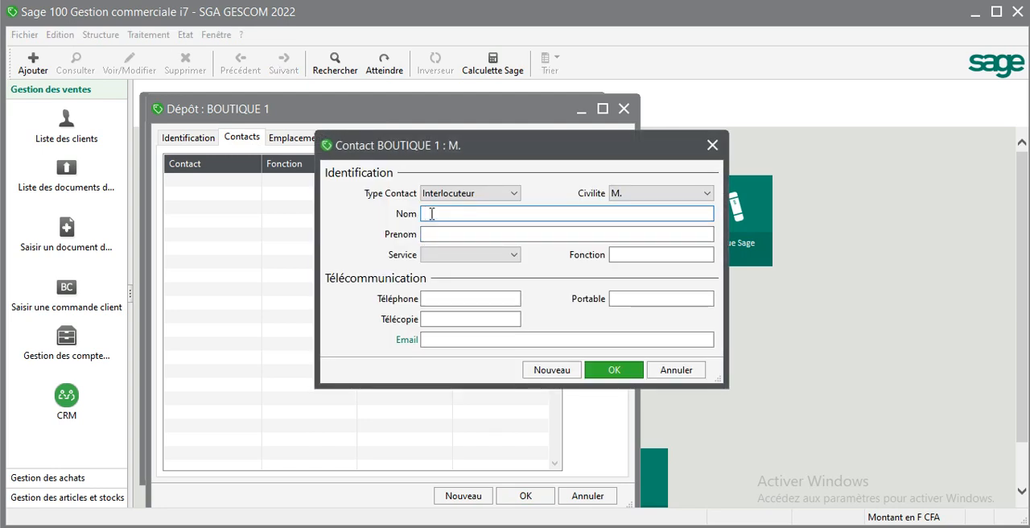
key("Tab")
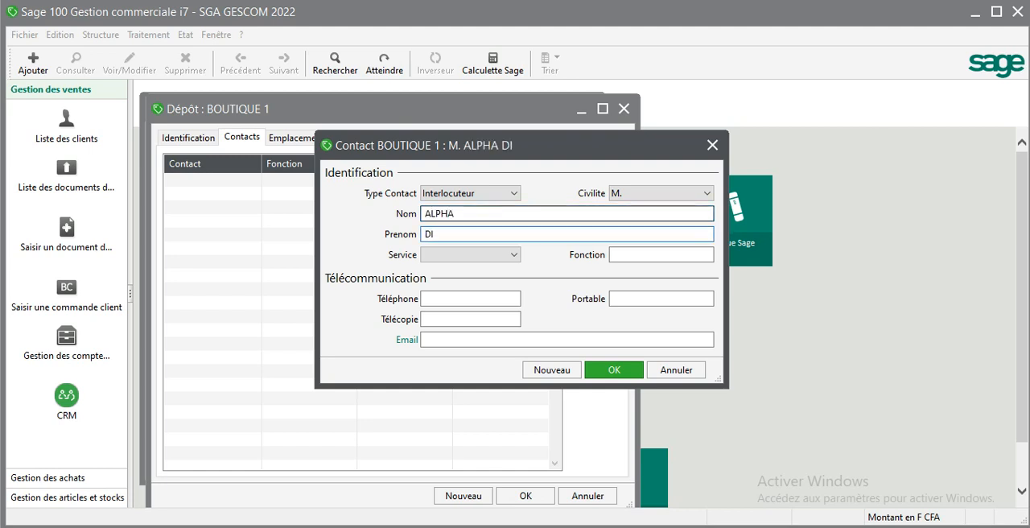
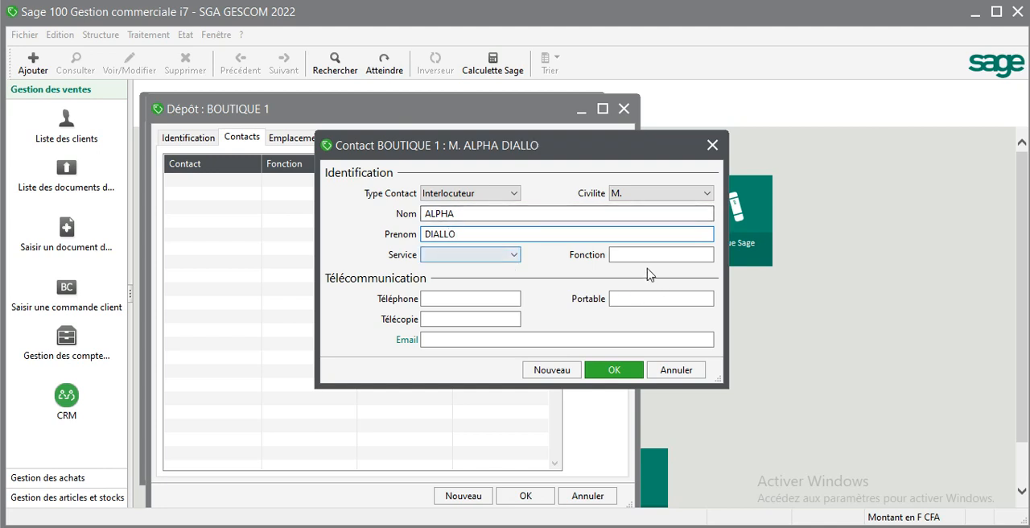
- Set the contact's function to RESPO DE LA BOUTIQUE and save the contact
left_click(640, 255)
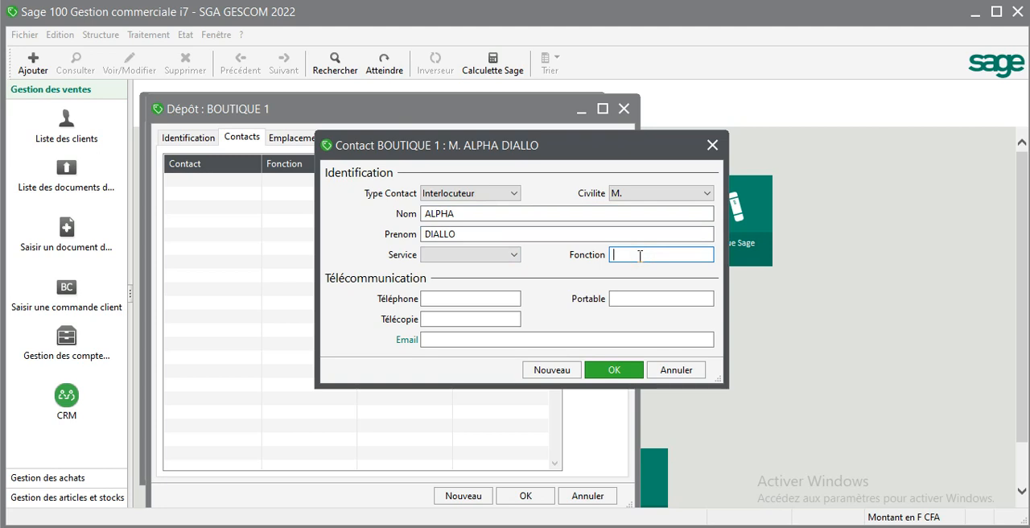
type("RESPO DE LA BOUTI")
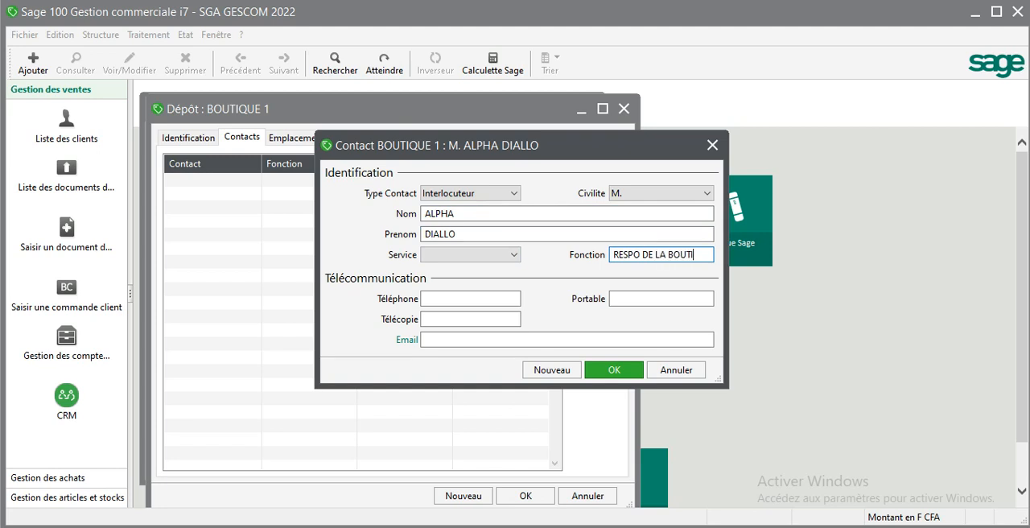
type("QUE")
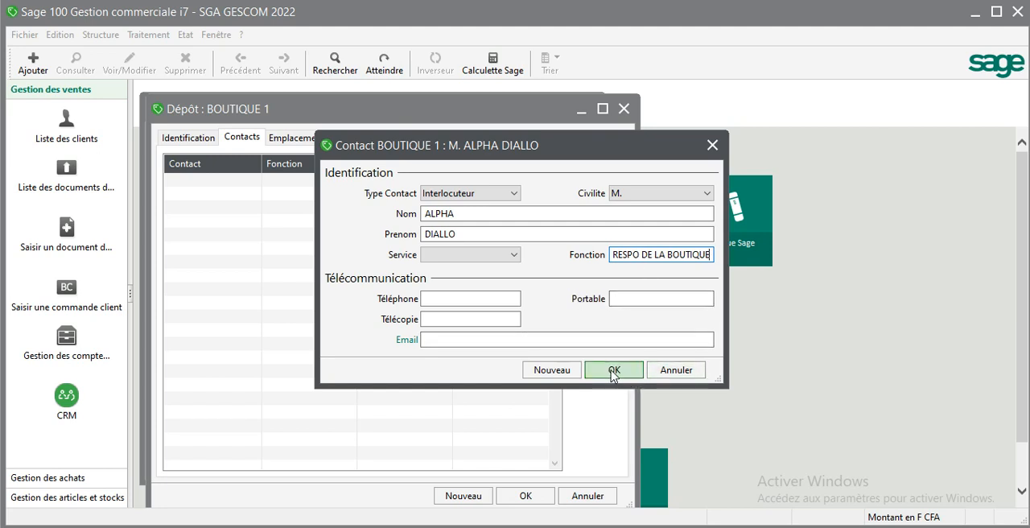
left_click(614, 372)
- Close the BOUTIQUE 1 depot and create a third storage depot titled BOUTIQUE 2
left_click(525, 497)
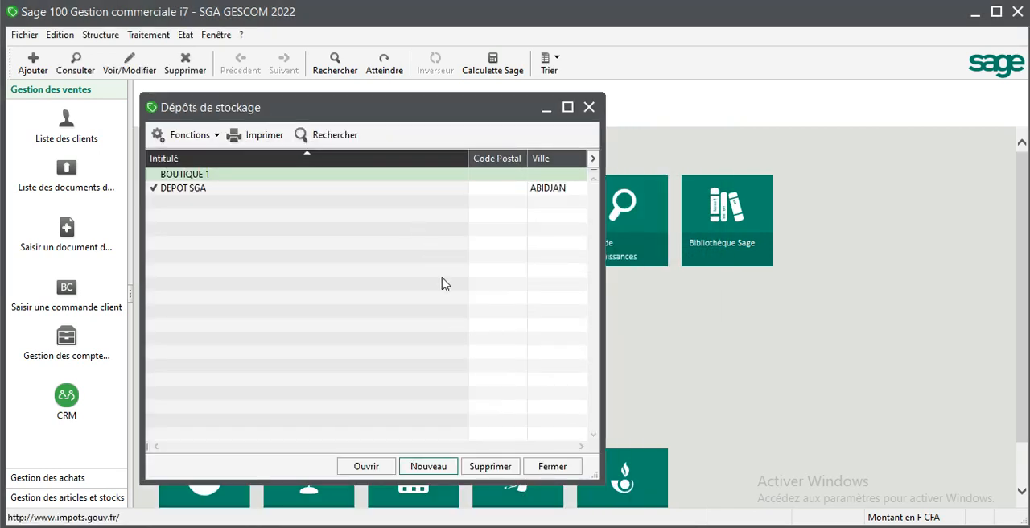
left_click(431, 467)
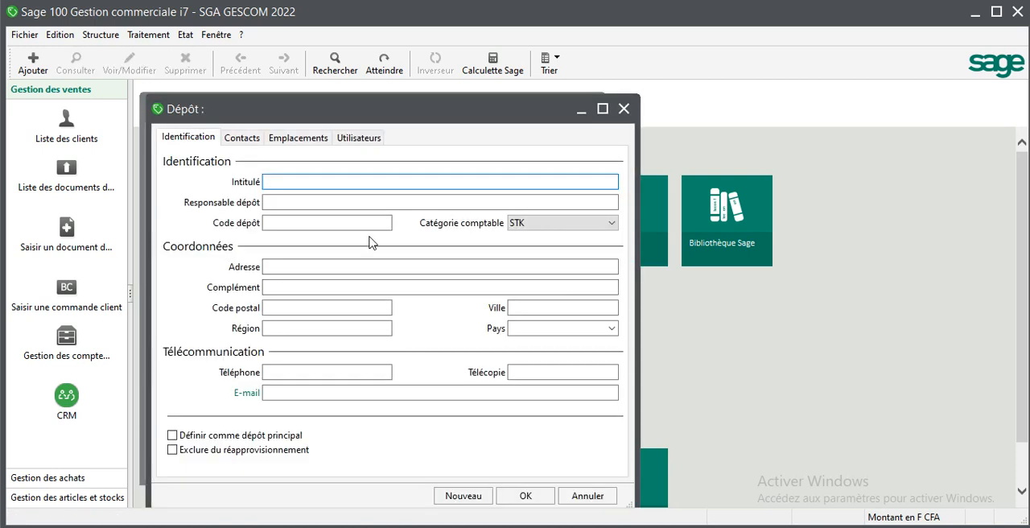
type("BOUTIQUE 0")
key("BackSpace")
type("2")
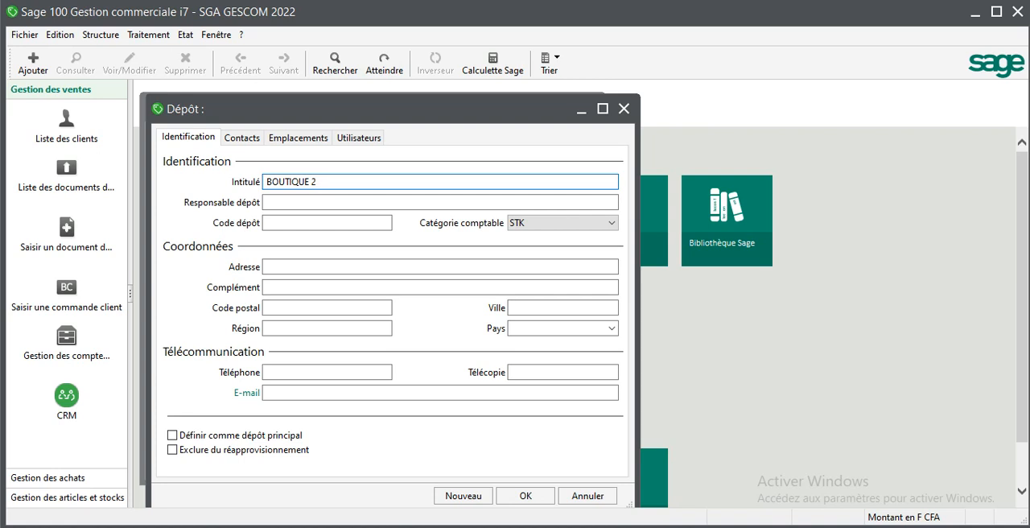
- Enter the manager's name for BOUTIQUE 2 and set its depot code to 03
left_click(359, 203)
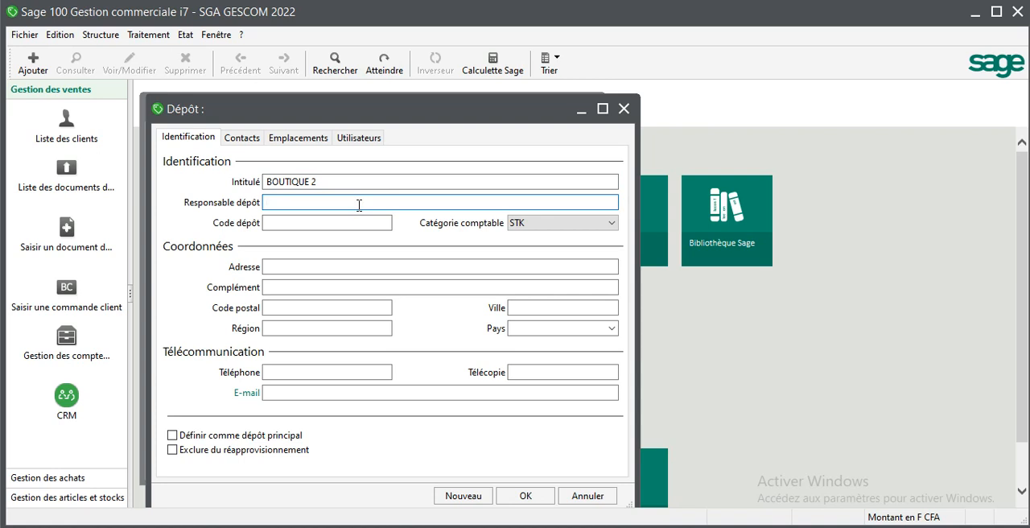
type("SOW")
key("Tab")
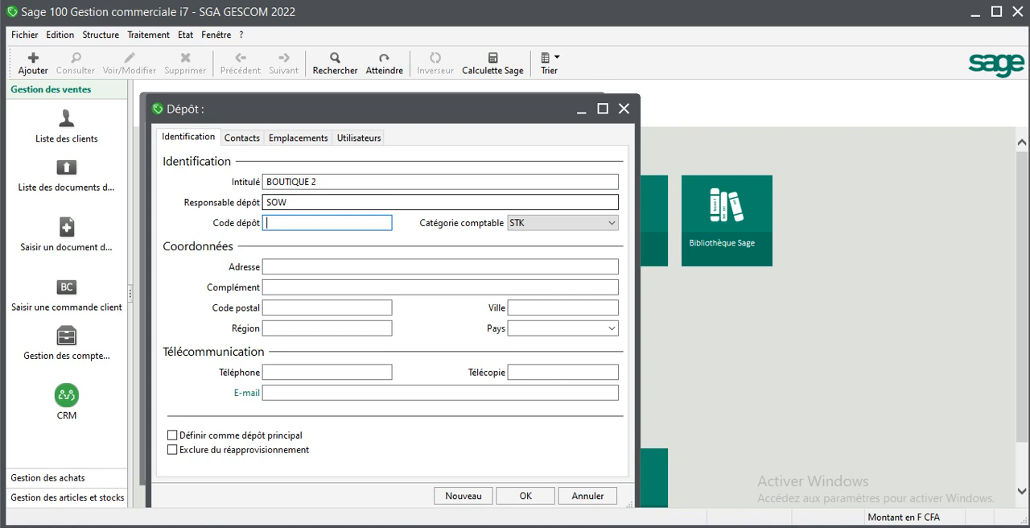
type("03")
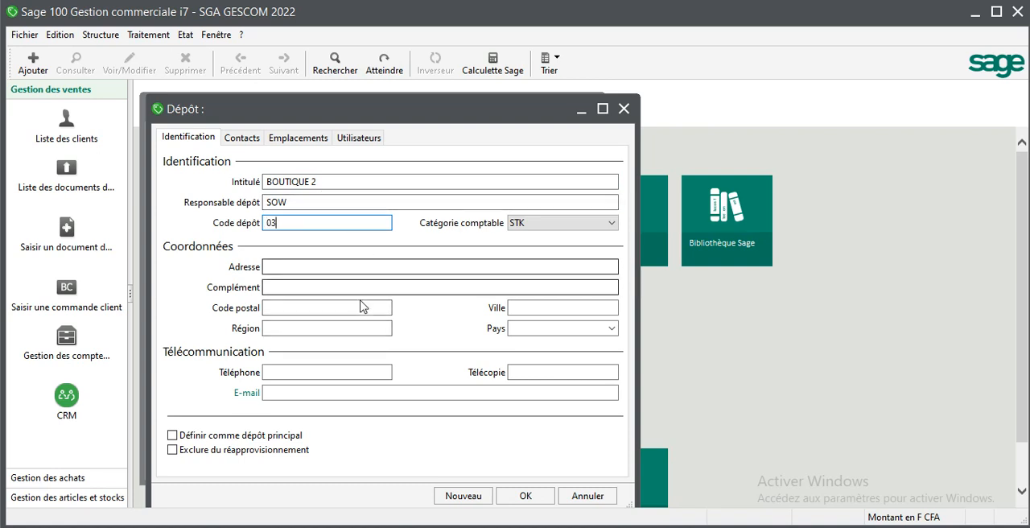
- Add a new contact to the BOUTIQUE 2 depot and fill in the contact's last-name and first-name fields
left_click(254, 140)
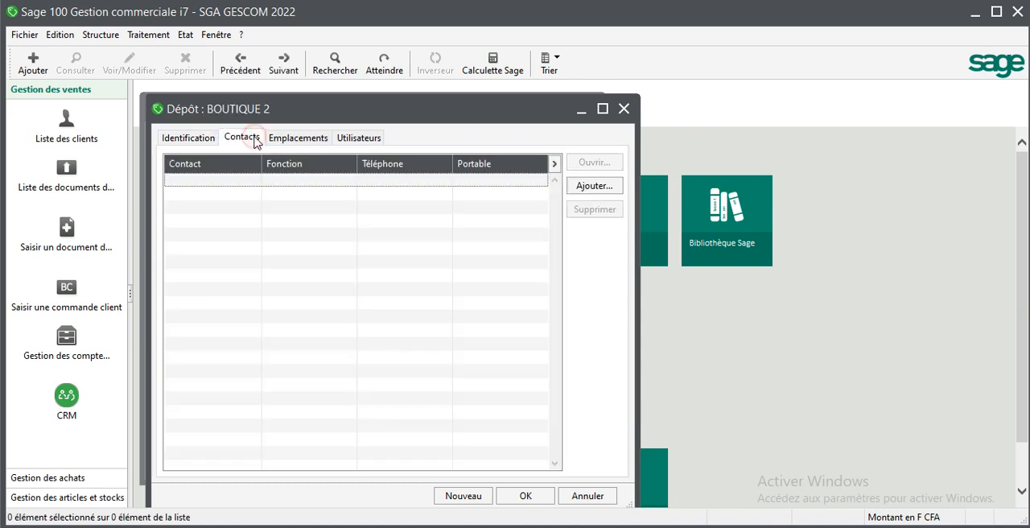
left_click(595, 188)
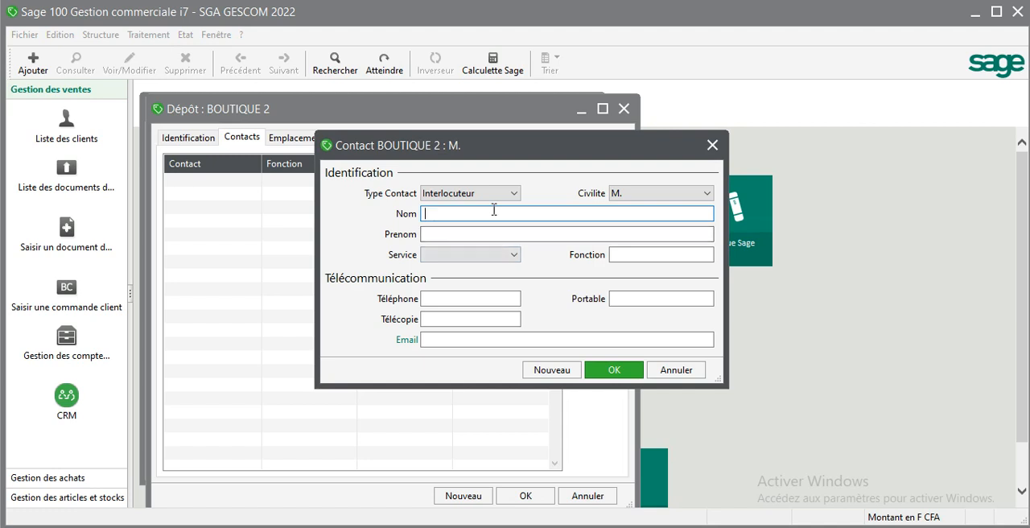
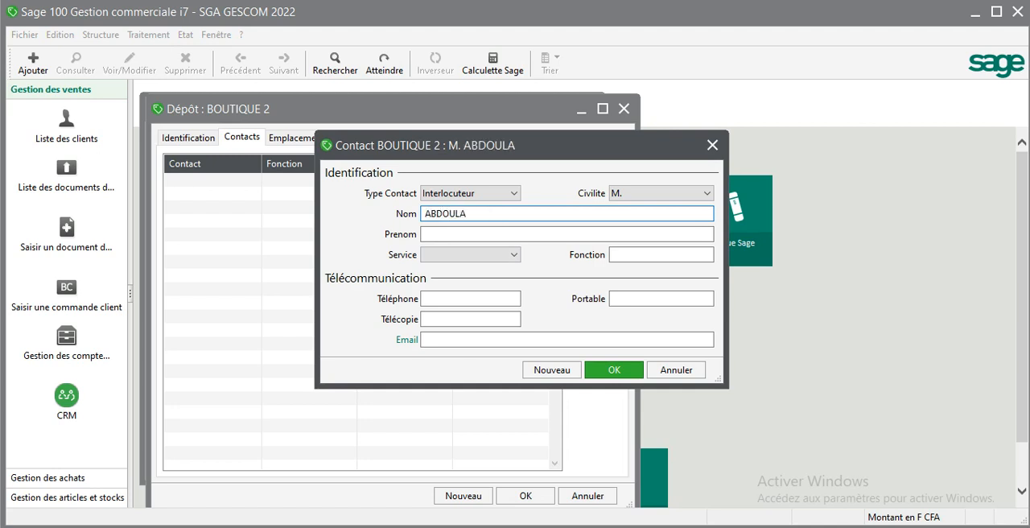
key("Tab")
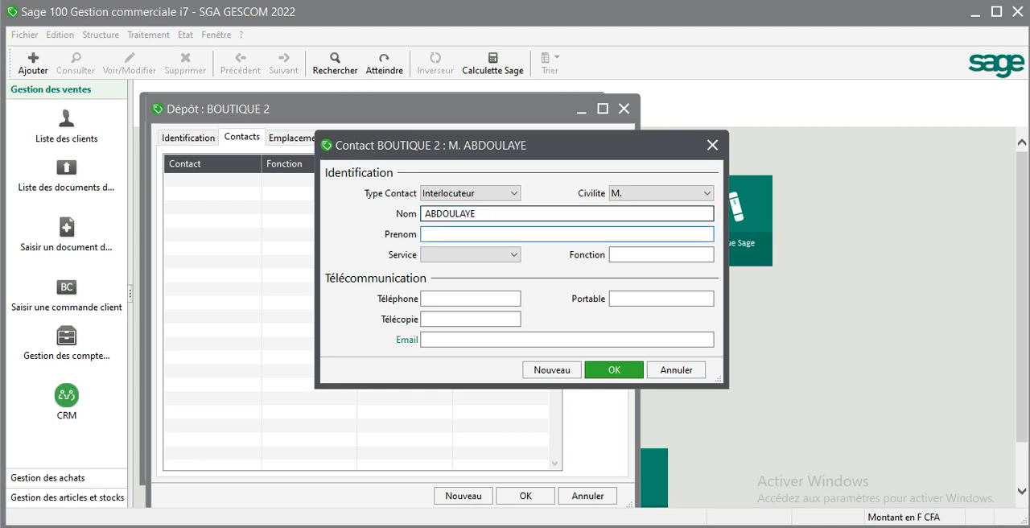
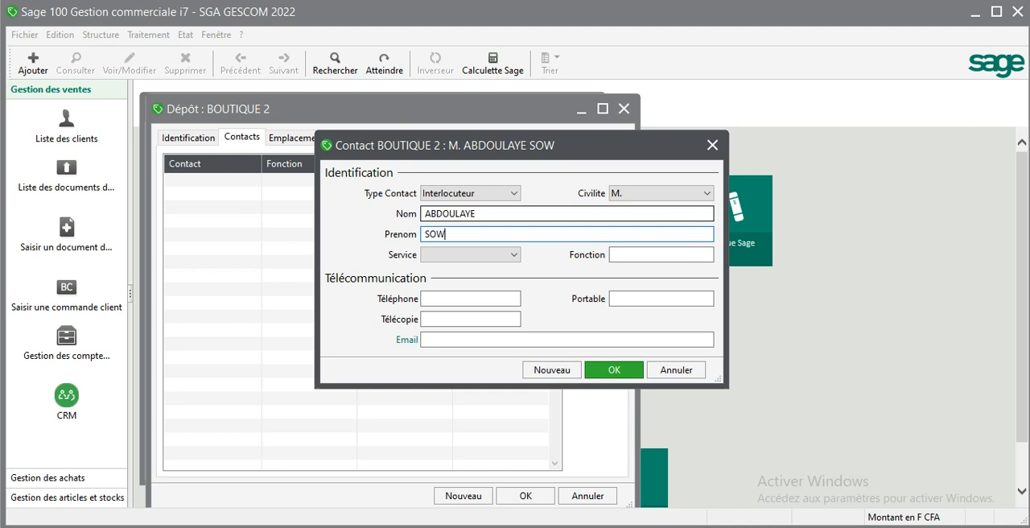
- Set the BOUTIQUE 2 contact's function to RESPO DE LA BOUTIQUE, save the contact and close the depot record
left_click(623, 254)
type("RE")
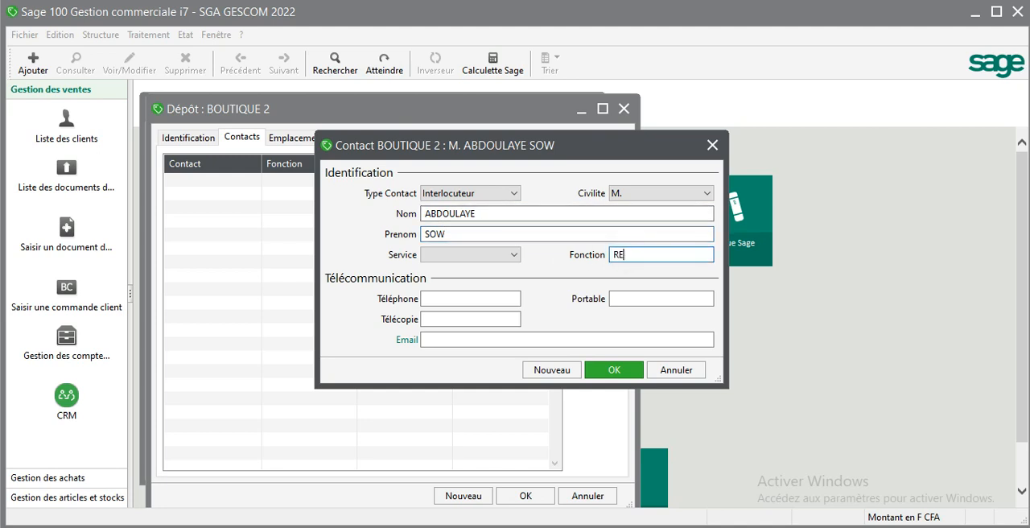
type("SPO DE LA BOUTIQUE")
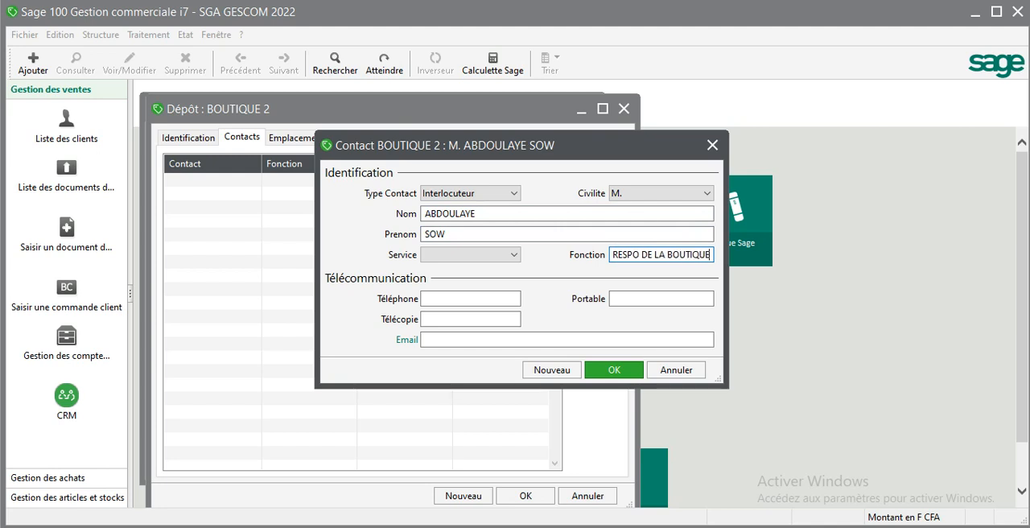
key("Tab")
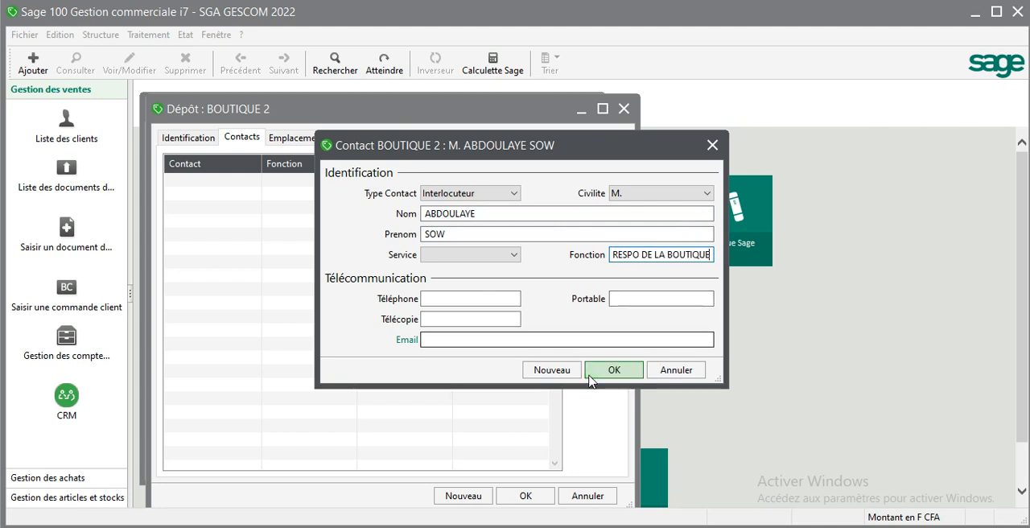
left_click(617, 373)
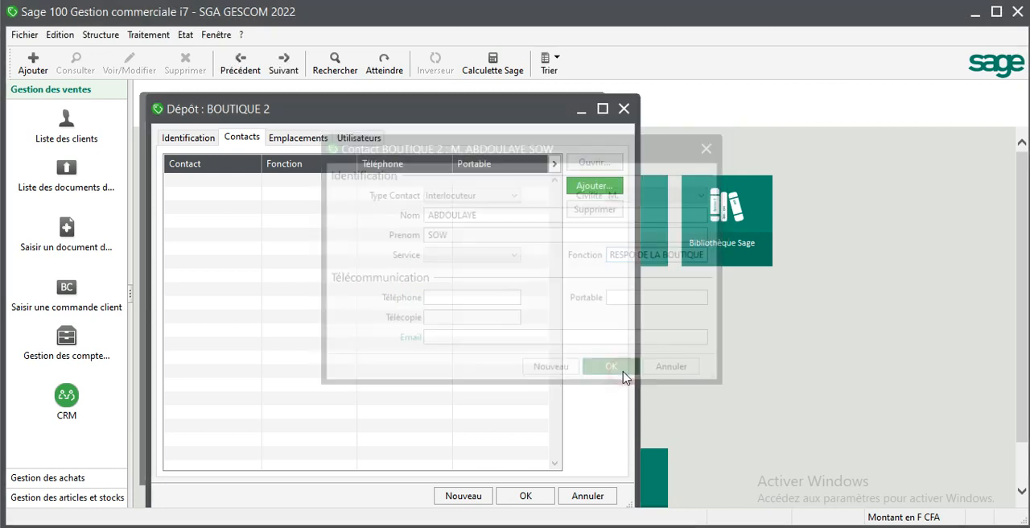
left_click(578, 497)
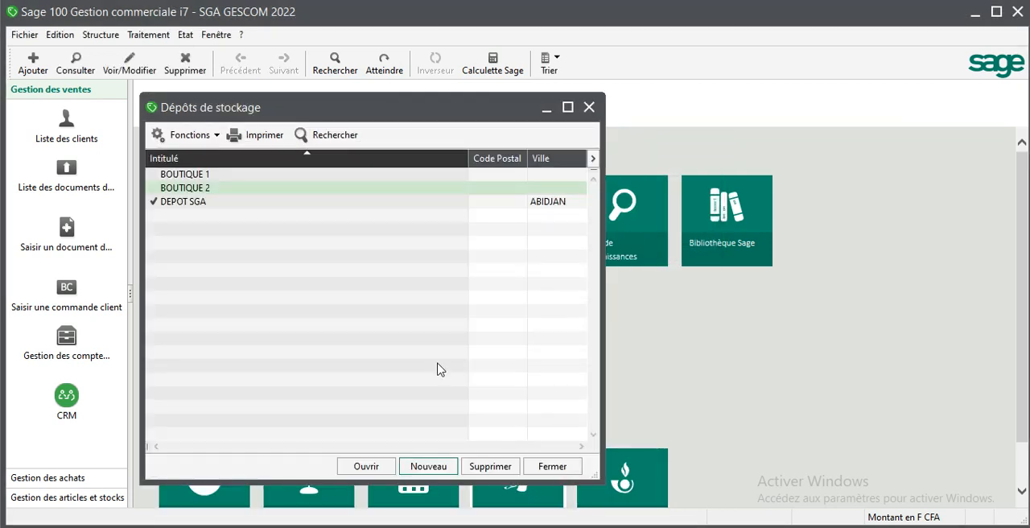